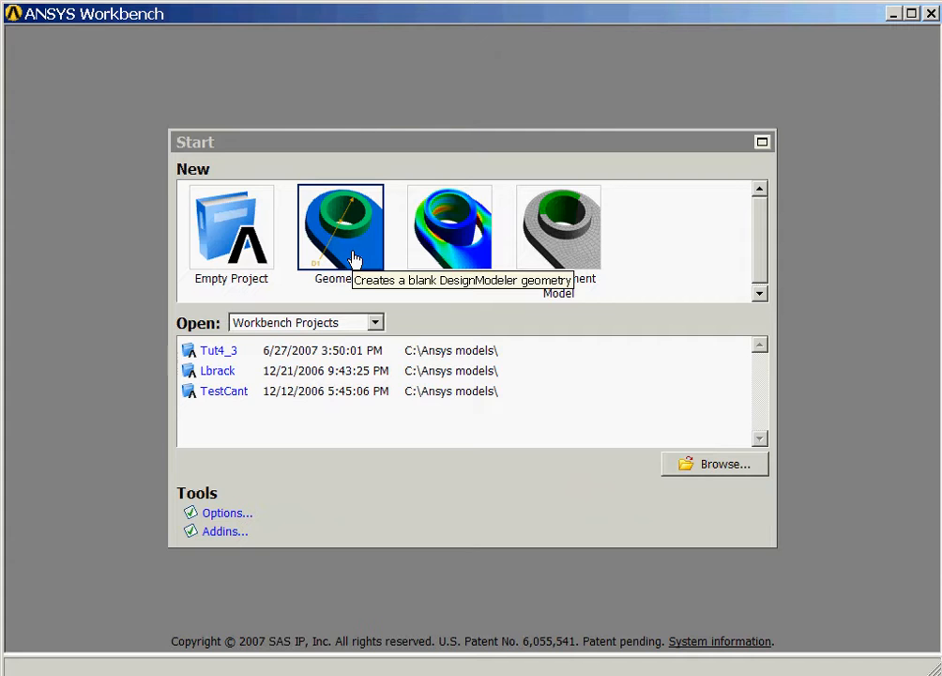
Create a new blank DesignModeler geometry with inch as the length unit.
{"action": "left_click", "coordinate": [353, 259]}
{"action": "left_click", "coordinate": [508, 283]}
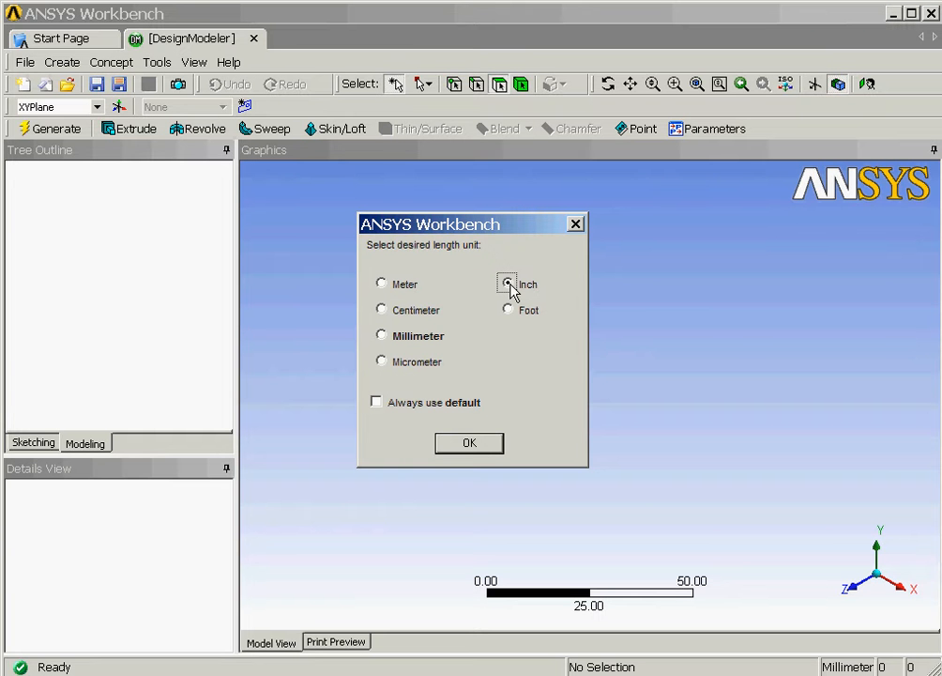
{"action": "left_click", "coordinate": [485, 446]}
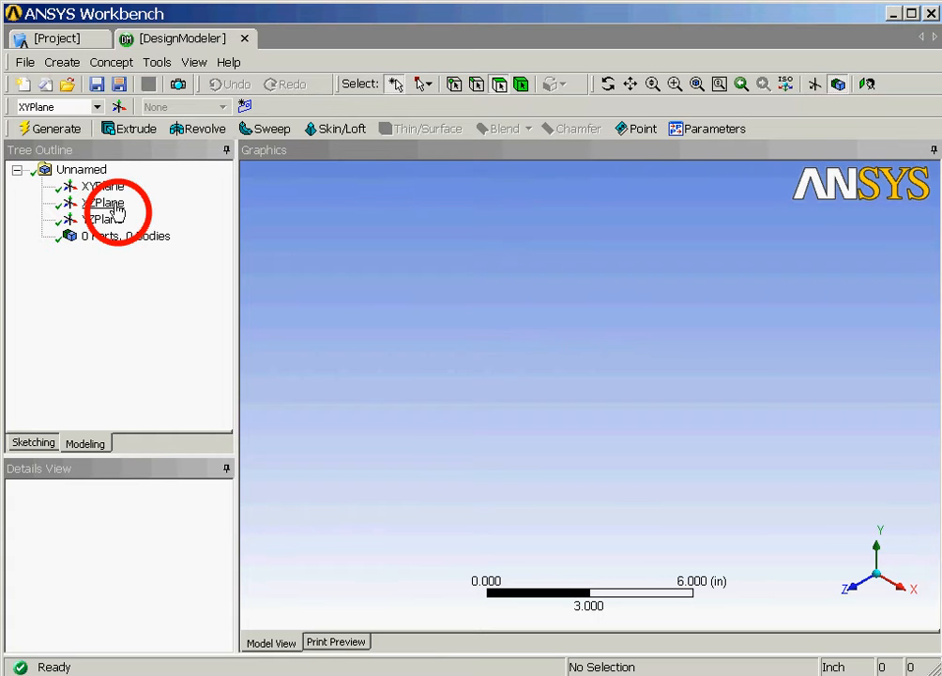
Facing the XZ plane, sketch a sloped line about 4.65 in long from the upper-left quadrant to the origin and a horizontal line along positive X.
{"action": "right_click", "coordinate": [116, 211]}
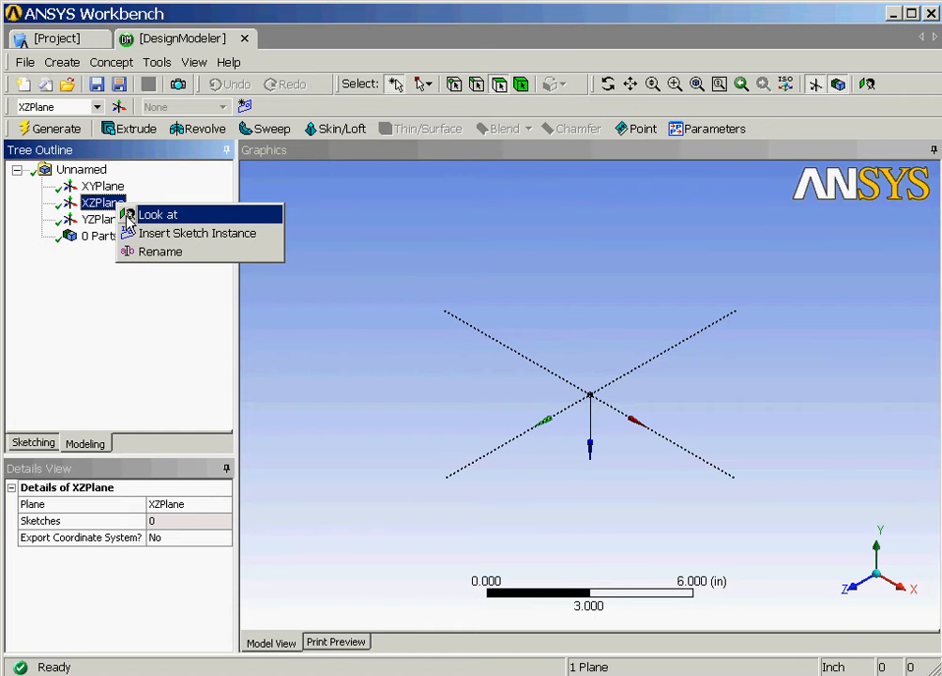
{"action": "left_click", "coordinate": [141, 215]}
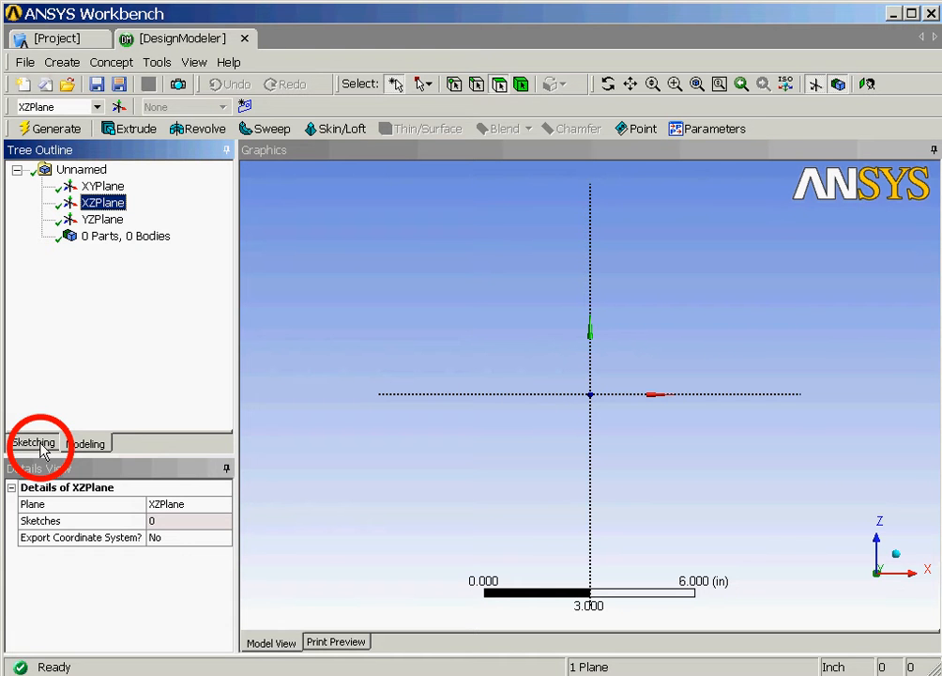
{"action": "left_click", "coordinate": [37, 443]}
{"action": "left_click", "coordinate": [54, 197]}
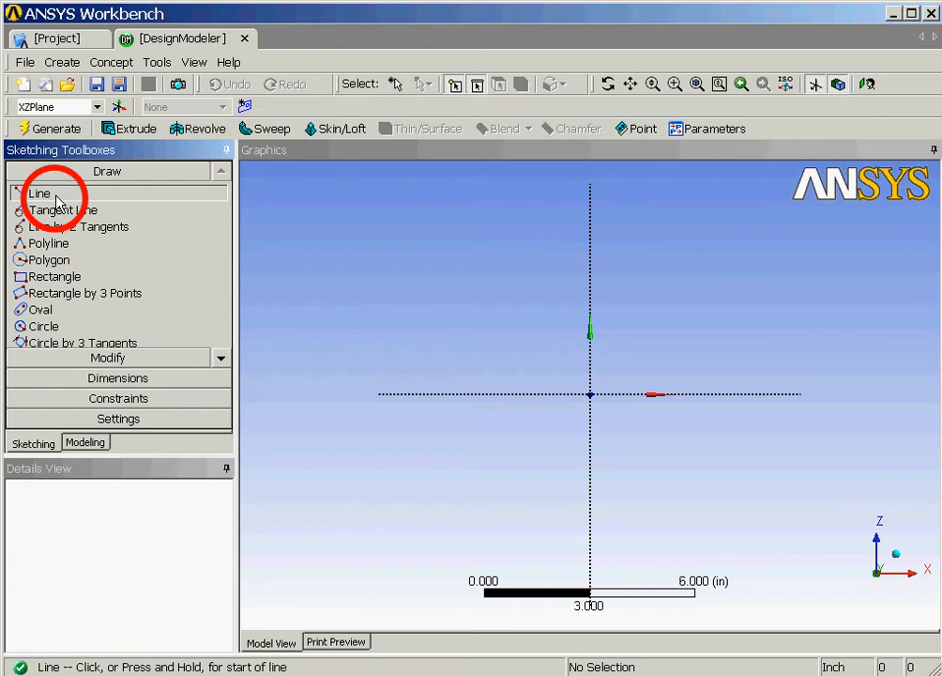
{"action": "left_click", "coordinate": [456, 302]}
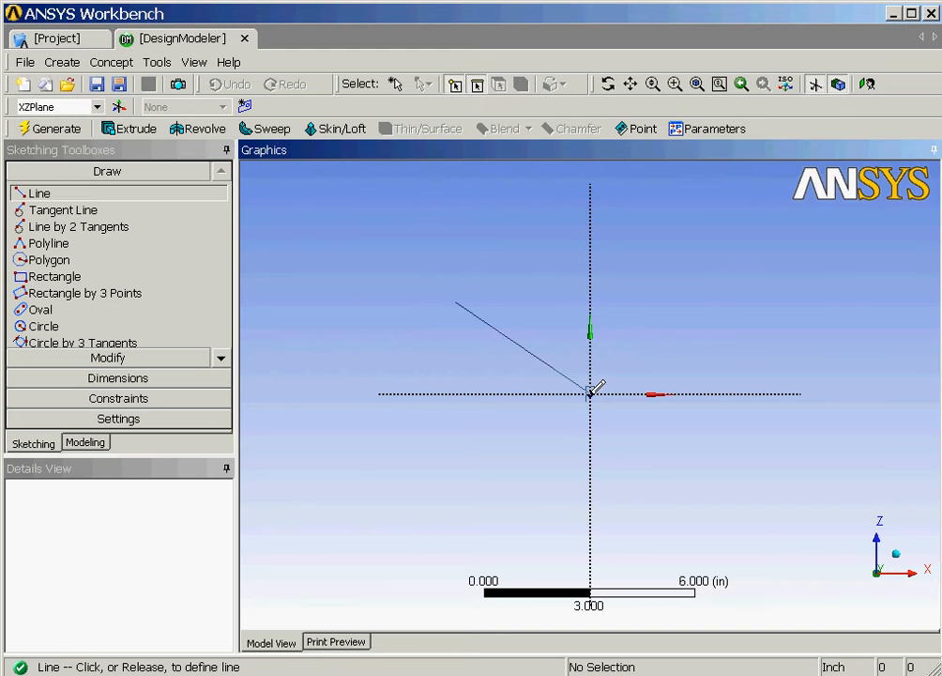
{"action": "left_click", "coordinate": [590, 393]}
{"action": "left_click", "coordinate": [590, 393]}
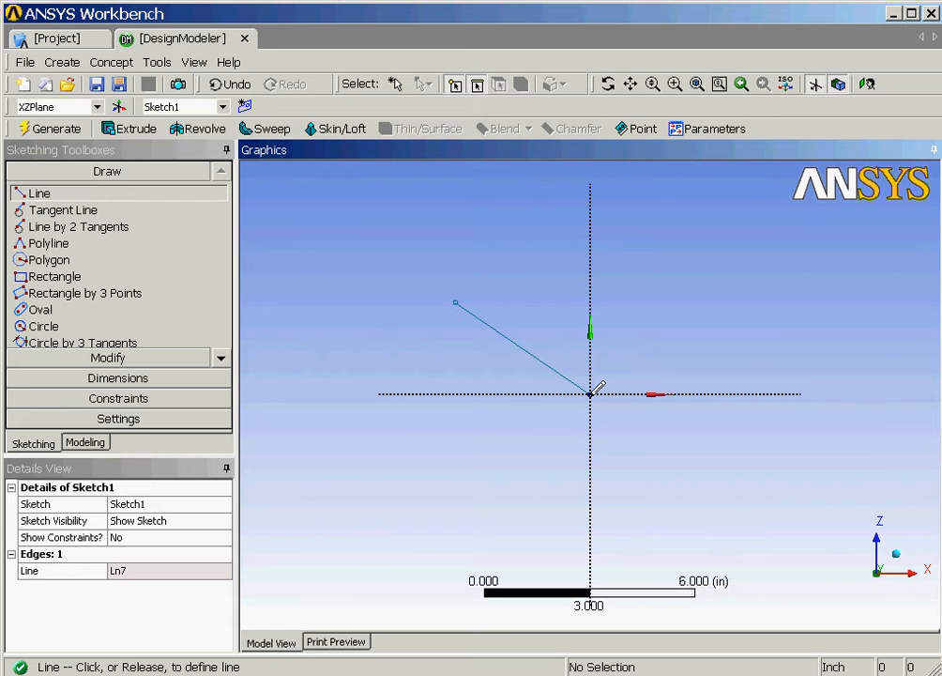
{"action": "left_click", "coordinate": [753, 393]}
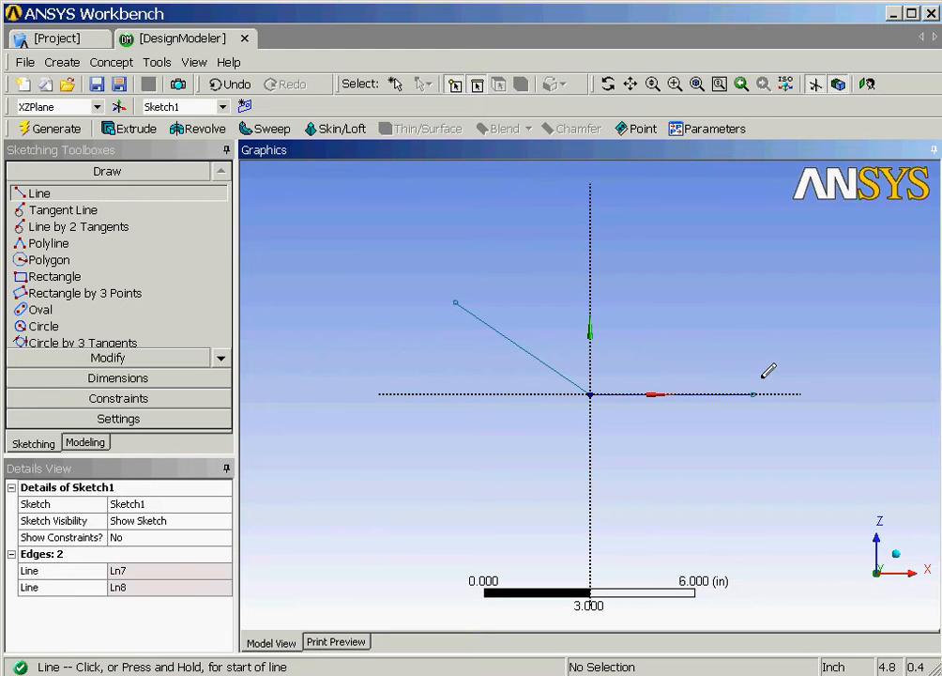
Fillet the corner between the sloped and horizontal lines with a 1 in radius.
{"action": "left_click", "coordinate": [137, 361]}
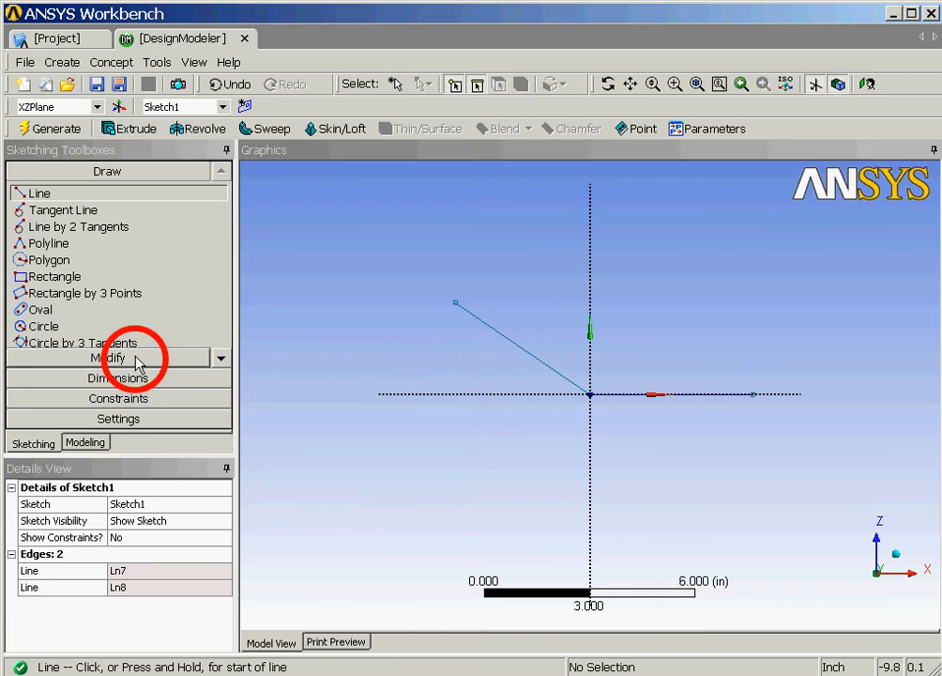
{"action": "left_click", "coordinate": [74, 218]}
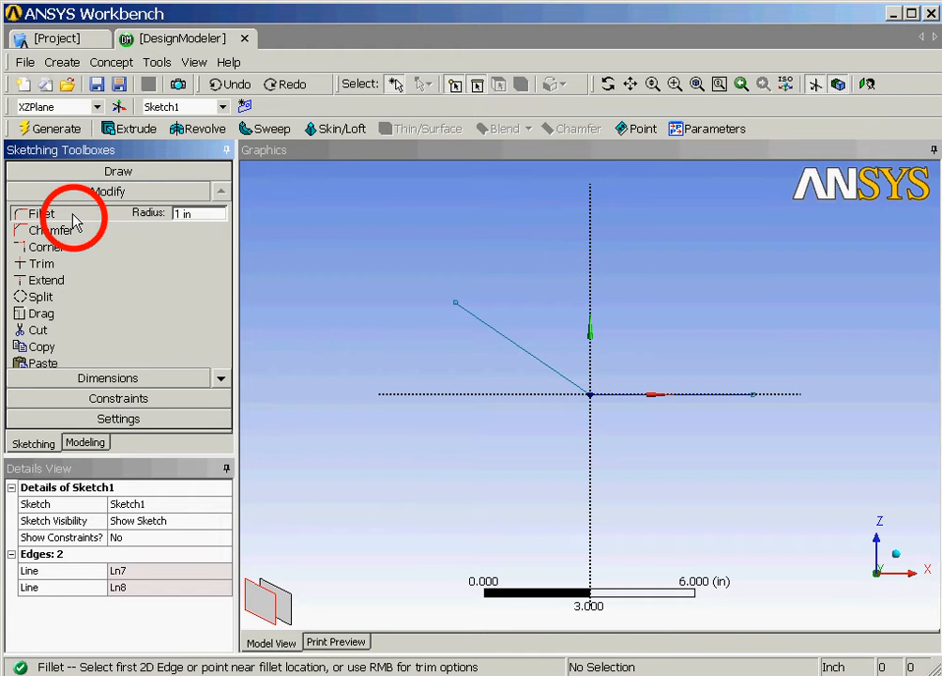
{"action": "left_click", "coordinate": [559, 381]}
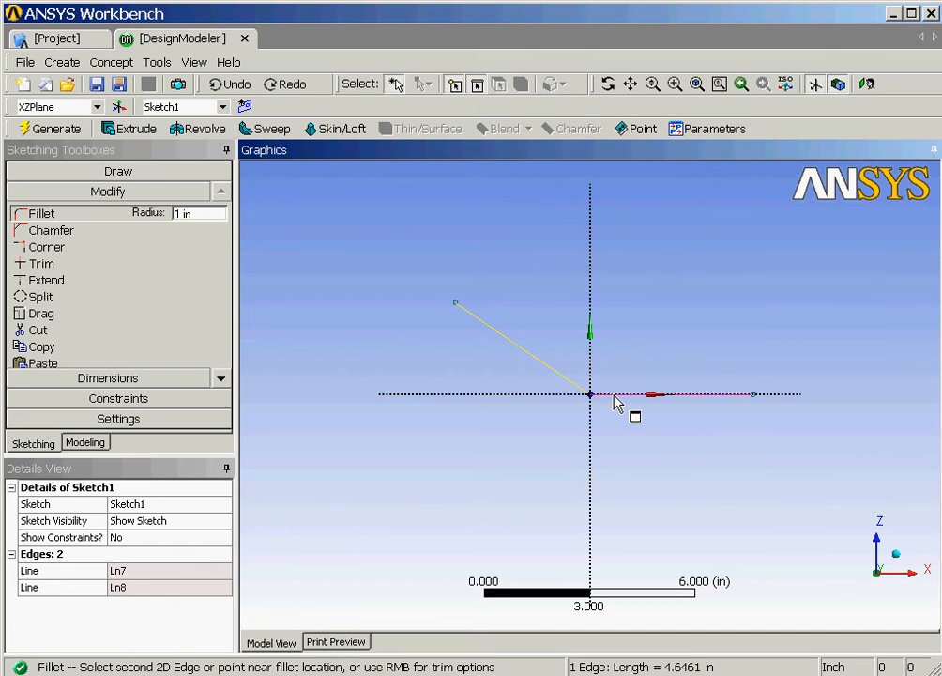
{"action": "left_click", "coordinate": [617, 404]}
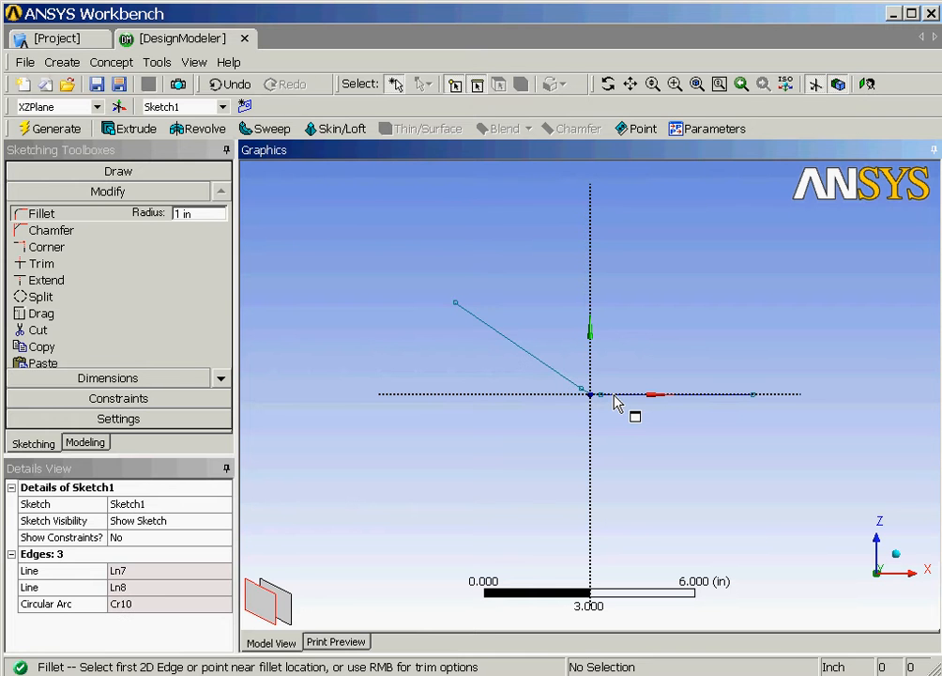
Dimension the lengths of the horizontal line and the sloped line with General dimensions.
{"action": "left_click", "coordinate": [149, 383]}
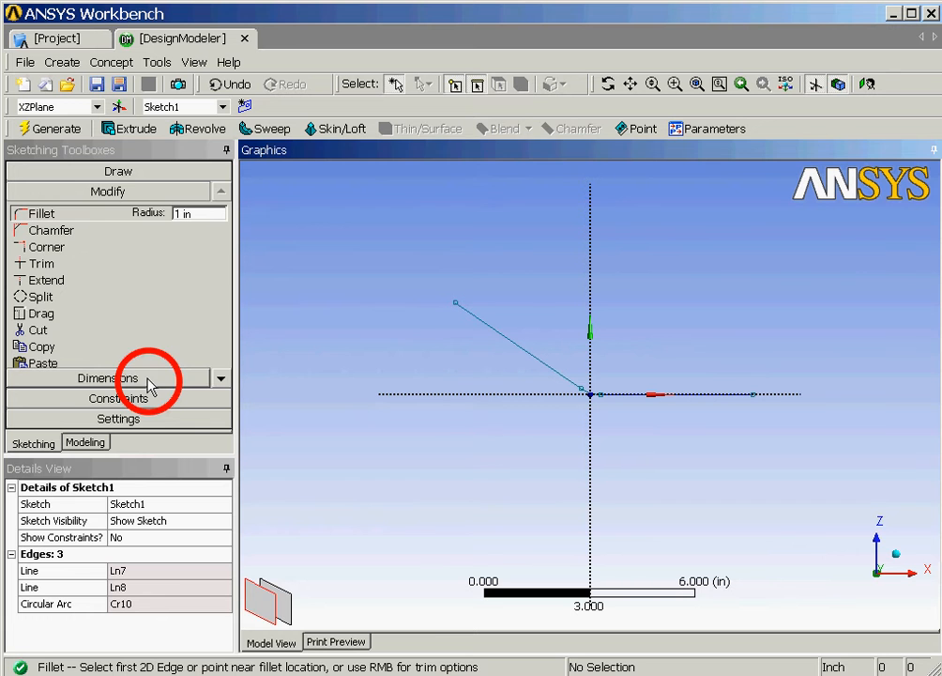
{"action": "left_click", "coordinate": [148, 380]}
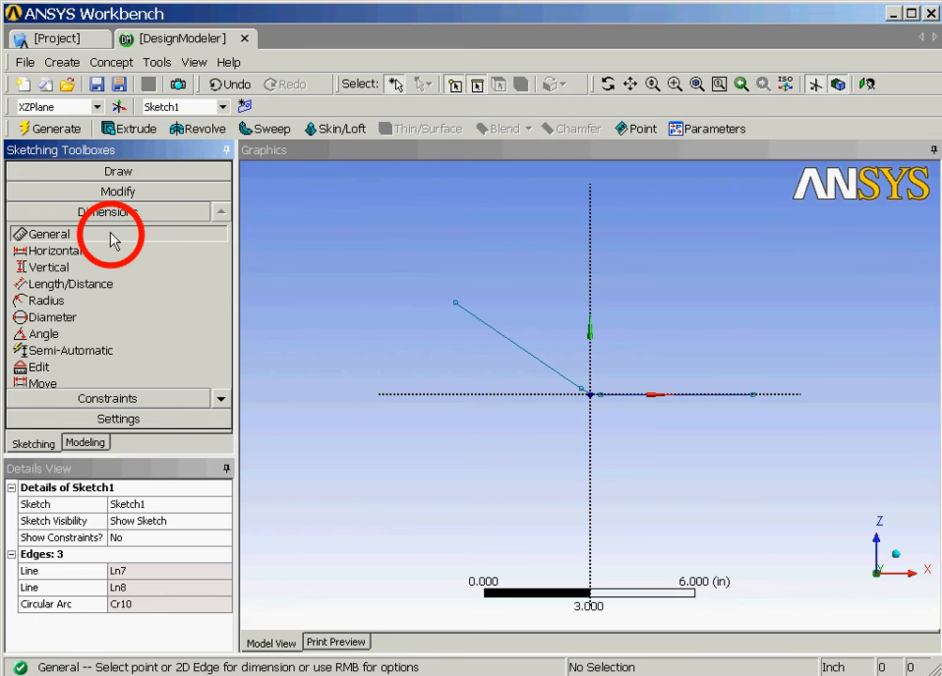
{"action": "left_click", "coordinate": [677, 395]}
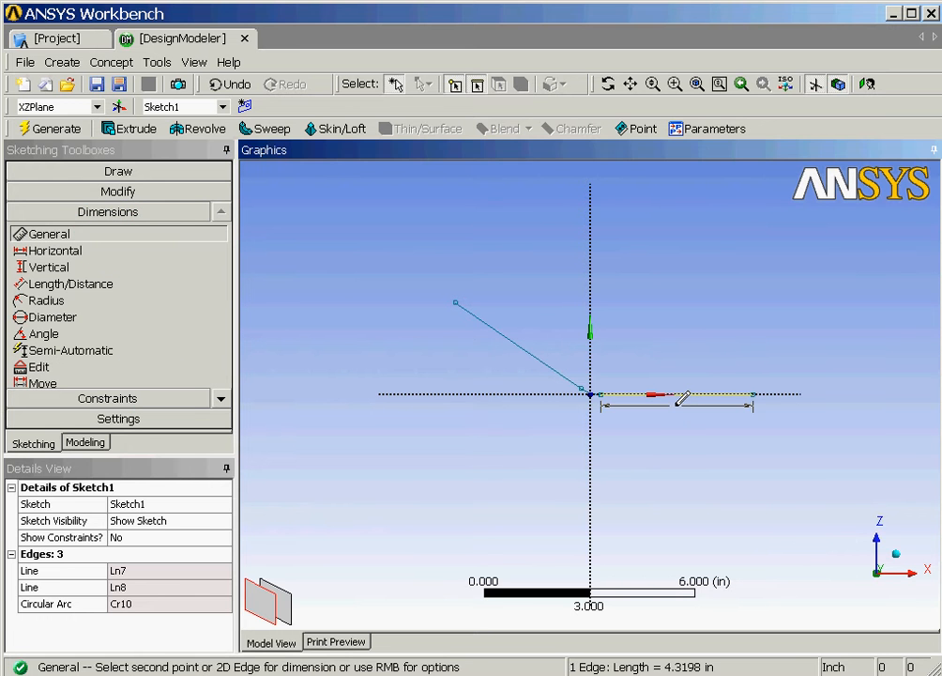
{"action": "left_click", "coordinate": [678, 423]}
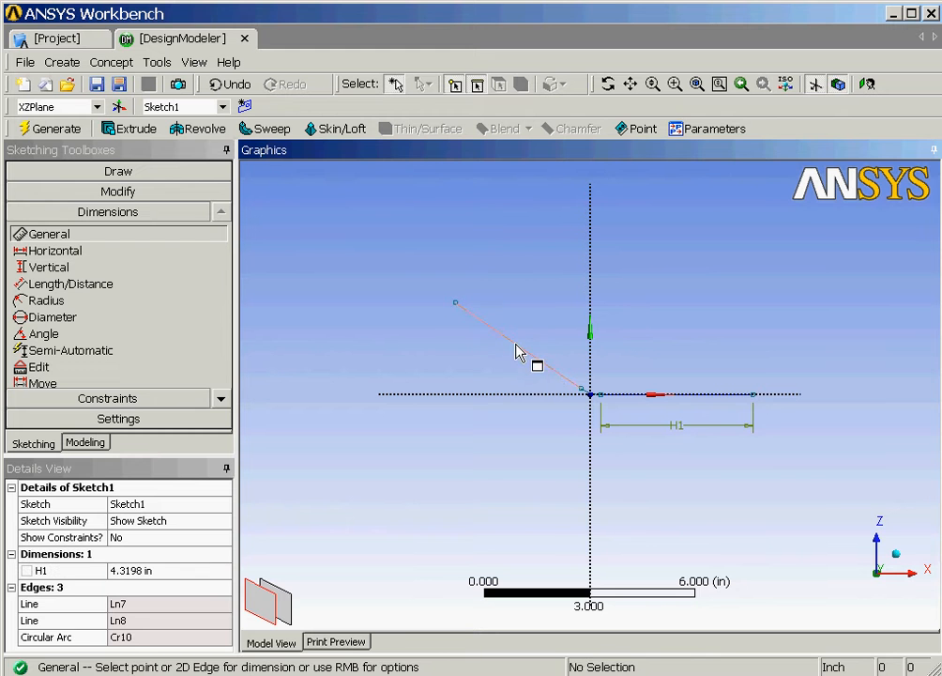
{"action": "left_click", "coordinate": [519, 344]}
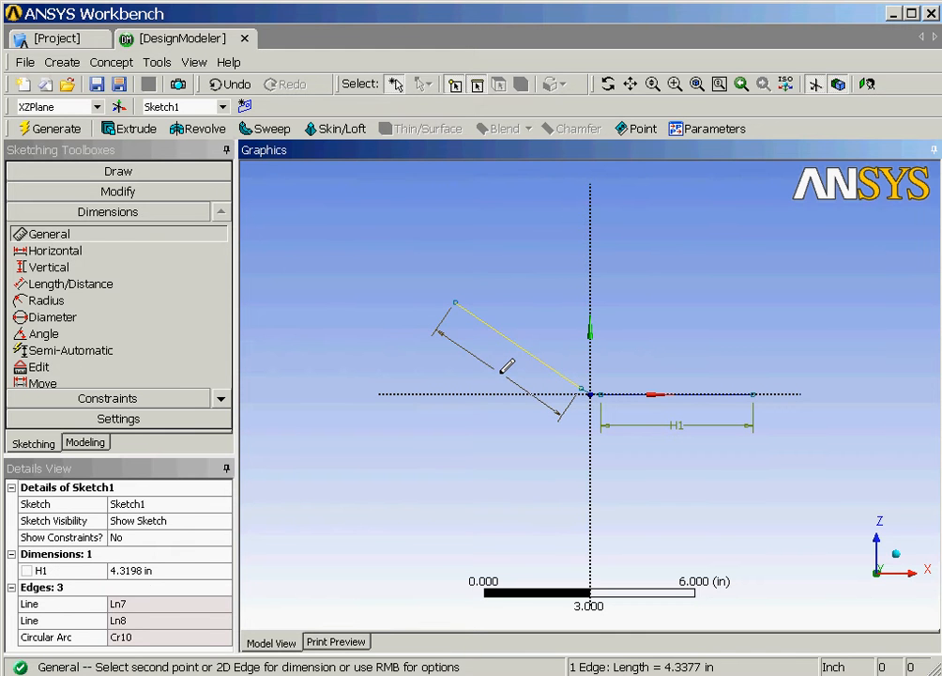
{"action": "left_click", "coordinate": [501, 373]}
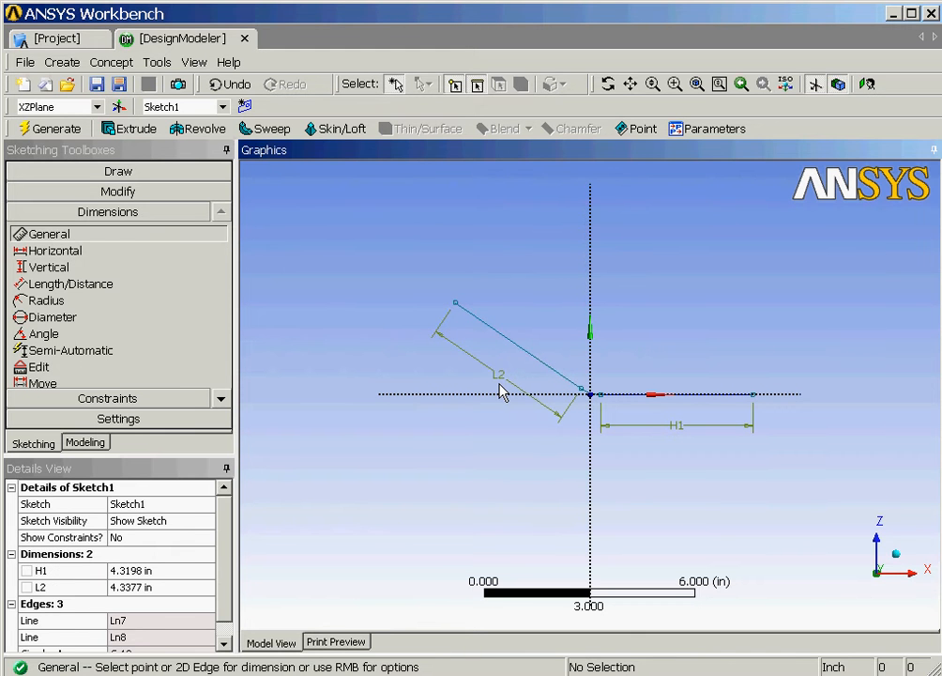
Dimension the angle between the sloped line and the horizontal axis, and the radius of the fillet arc.
{"action": "left_click", "coordinate": [43, 333]}
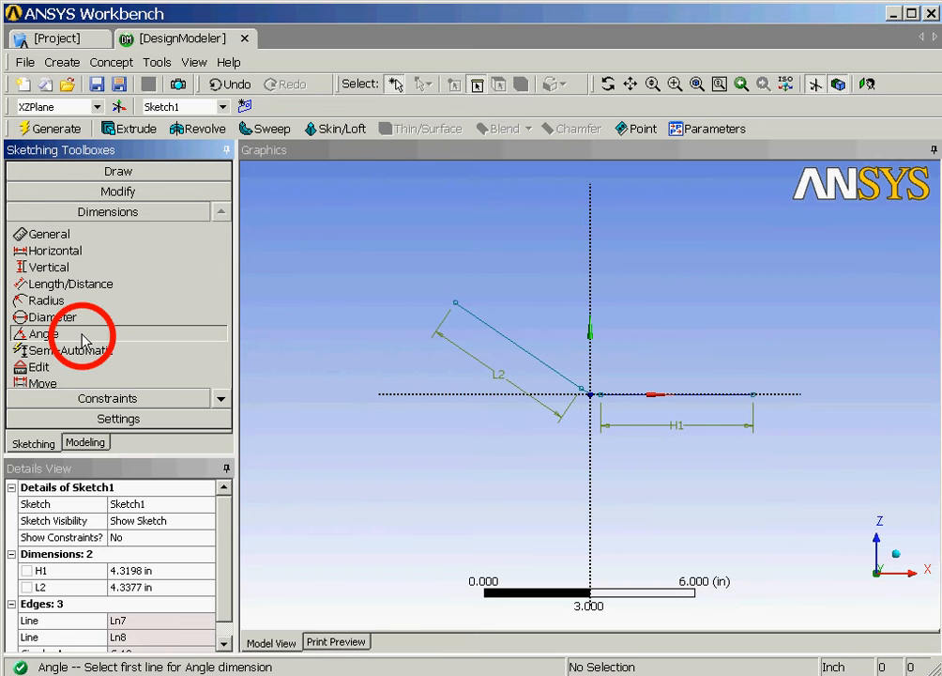
{"action": "left_click", "coordinate": [476, 326]}
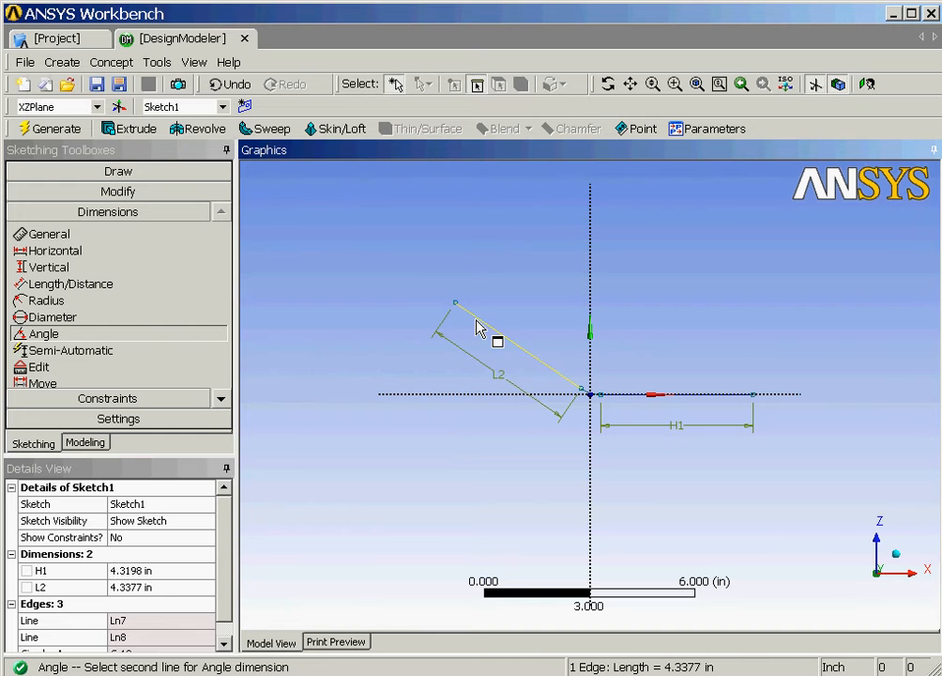
{"action": "left_click", "coordinate": [456, 394]}
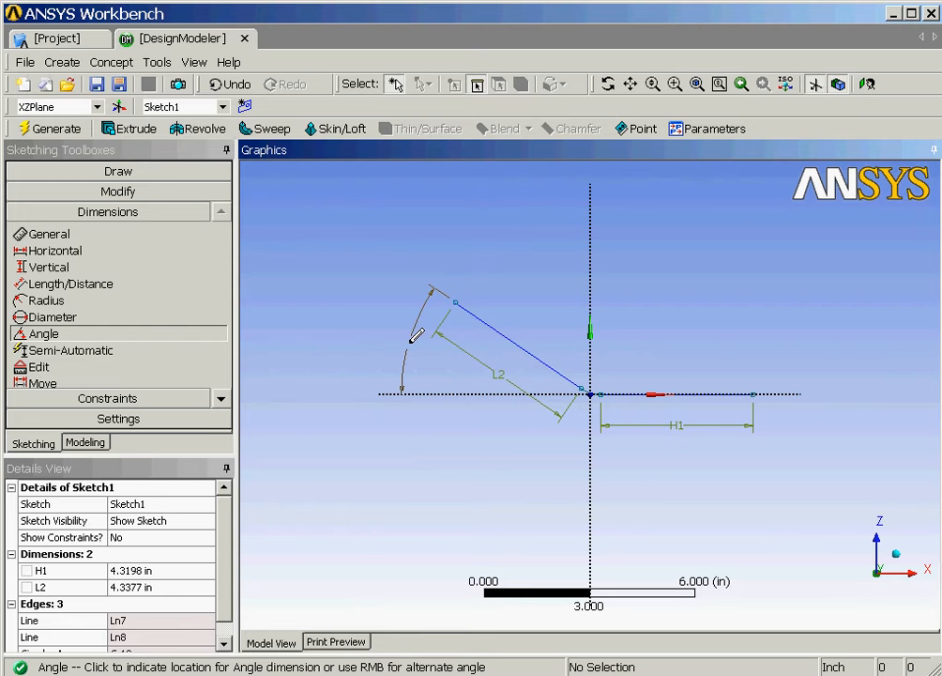
{"action": "left_click", "coordinate": [381, 310]}
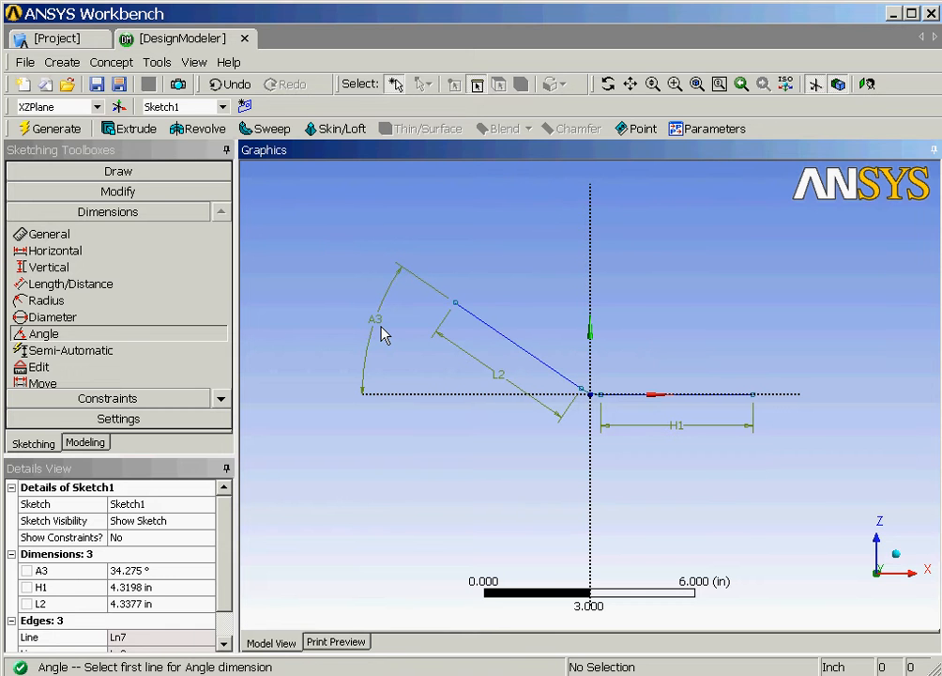
{"action": "left_click", "coordinate": [46, 300]}
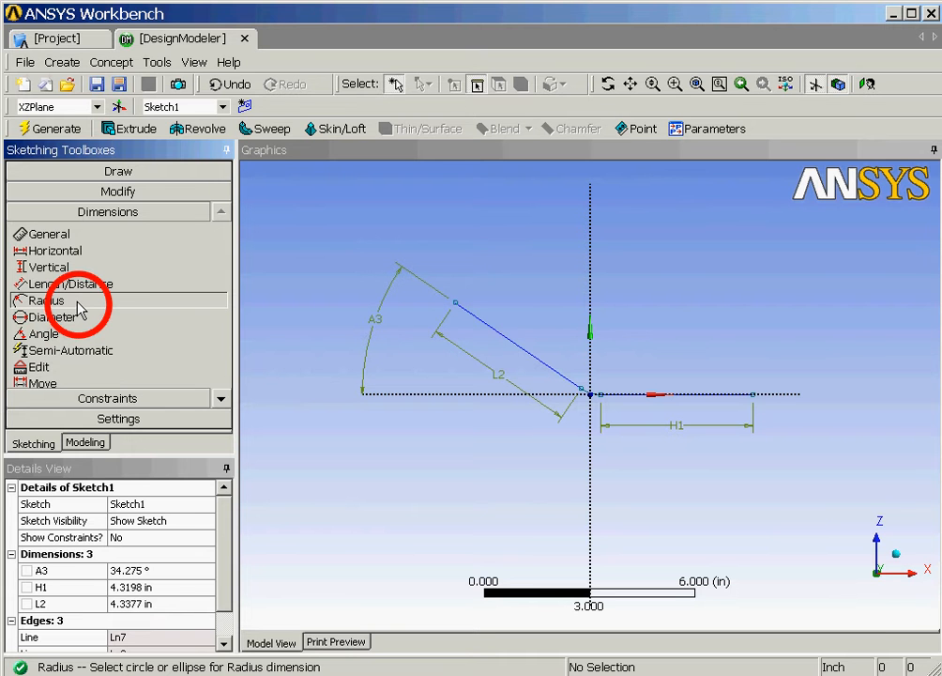
{"action": "left_click", "coordinate": [593, 397]}
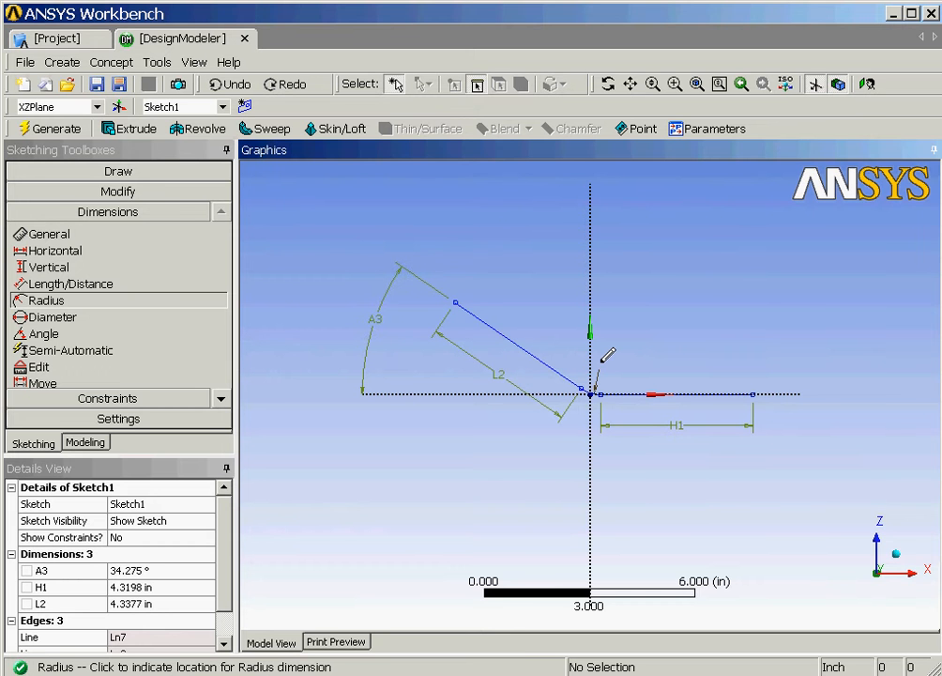
{"action": "left_click", "coordinate": [601, 362]}
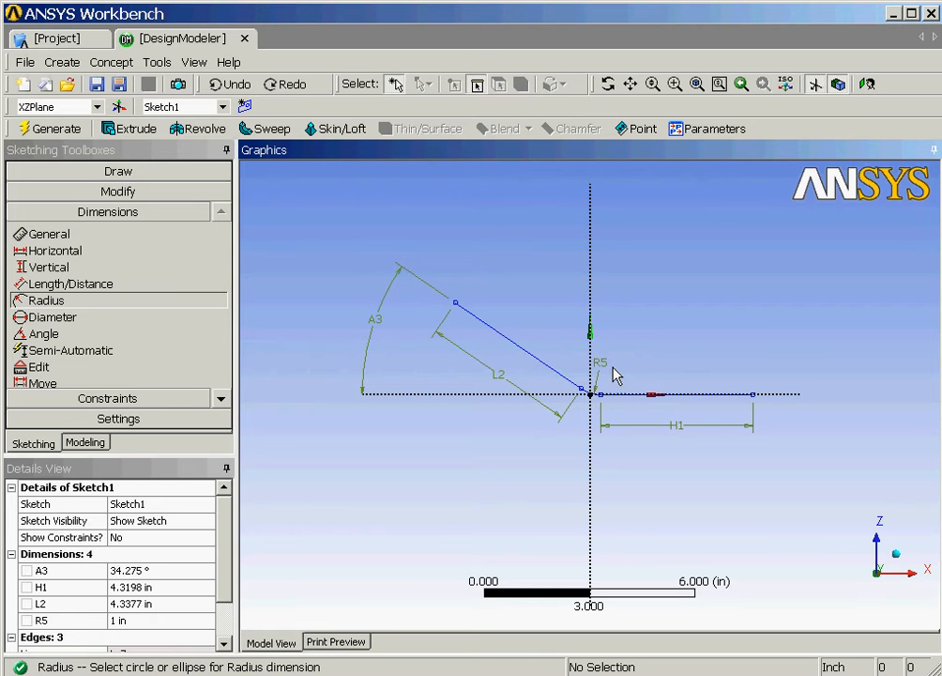
Set the angle between the sloped line and the horizontal axis to 45°.
{"action": "left_click", "coordinate": [155, 581]}
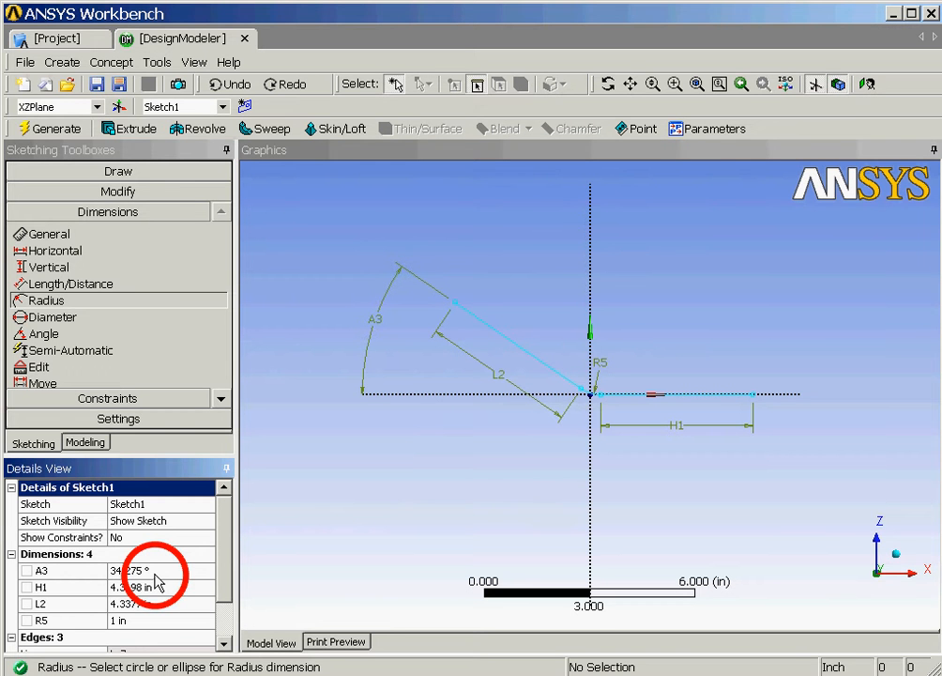
{"action": "left_click", "coordinate": [156, 579]}
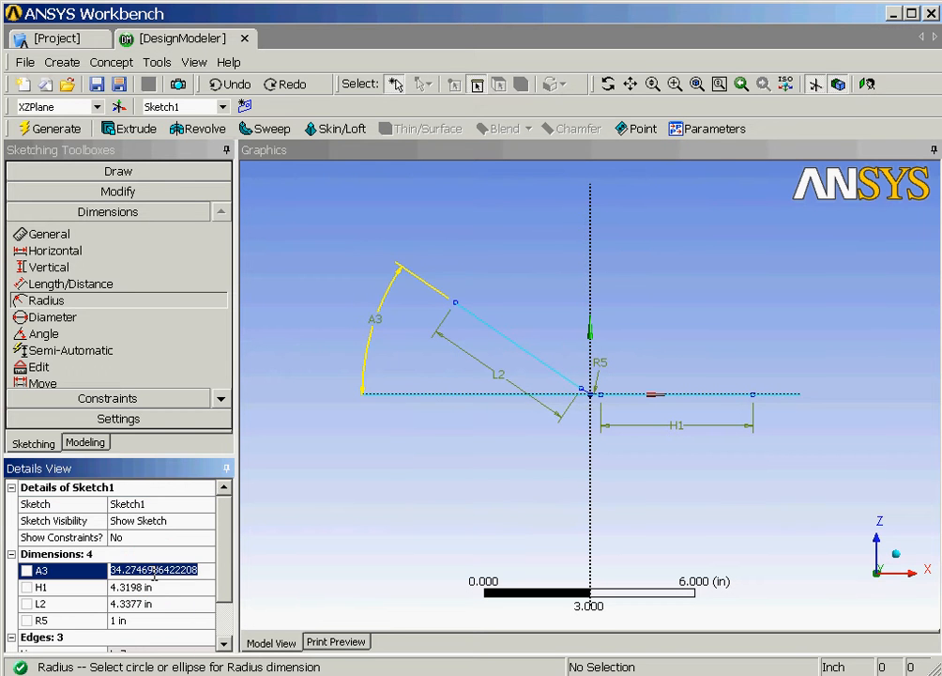
{"action": "type", "text": "45"}
{"action": "key", "text": "Return"}
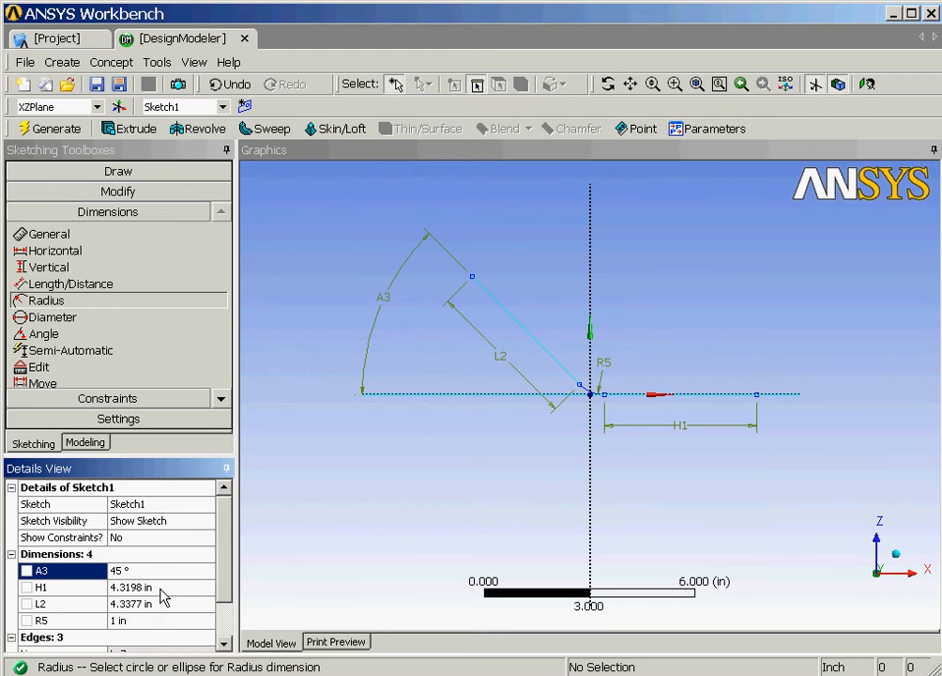
Set the lengths of both the horizontal line and the sloped line to 3 in.
{"action": "left_click", "coordinate": [160, 586]}
{"action": "type", "text": "3"}
{"action": "key", "text": "Return"}
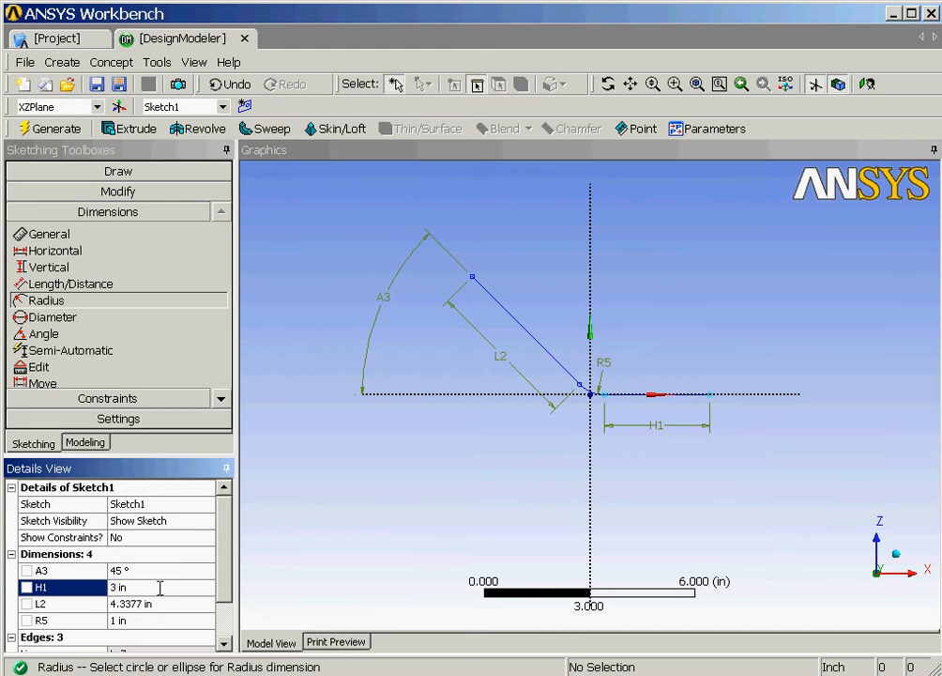
{"action": "left_click", "coordinate": [157, 603]}
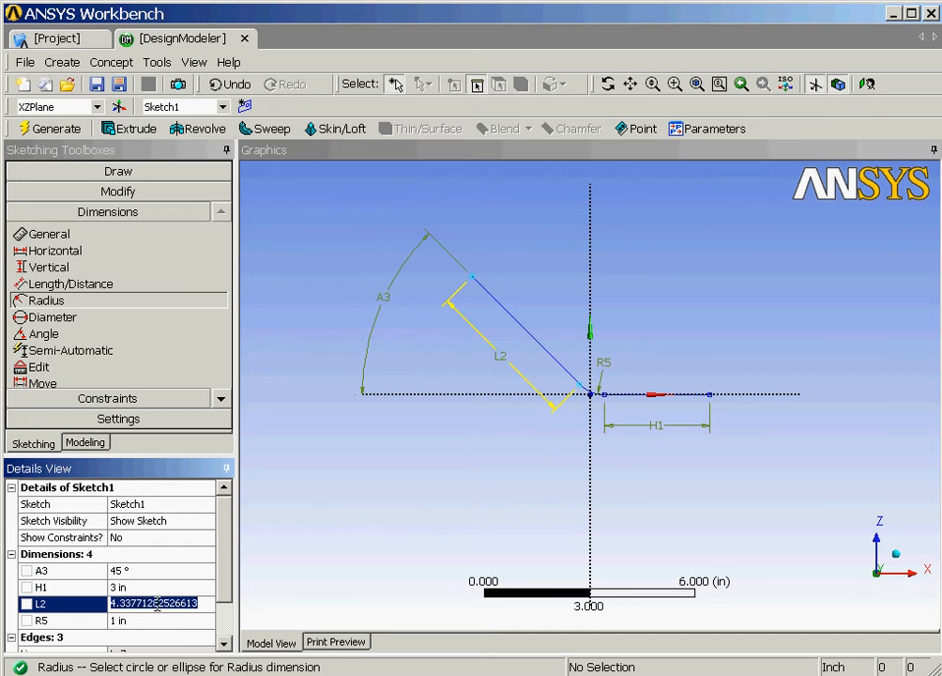
{"action": "type", "text": "3"}
{"action": "key", "text": "Return"}
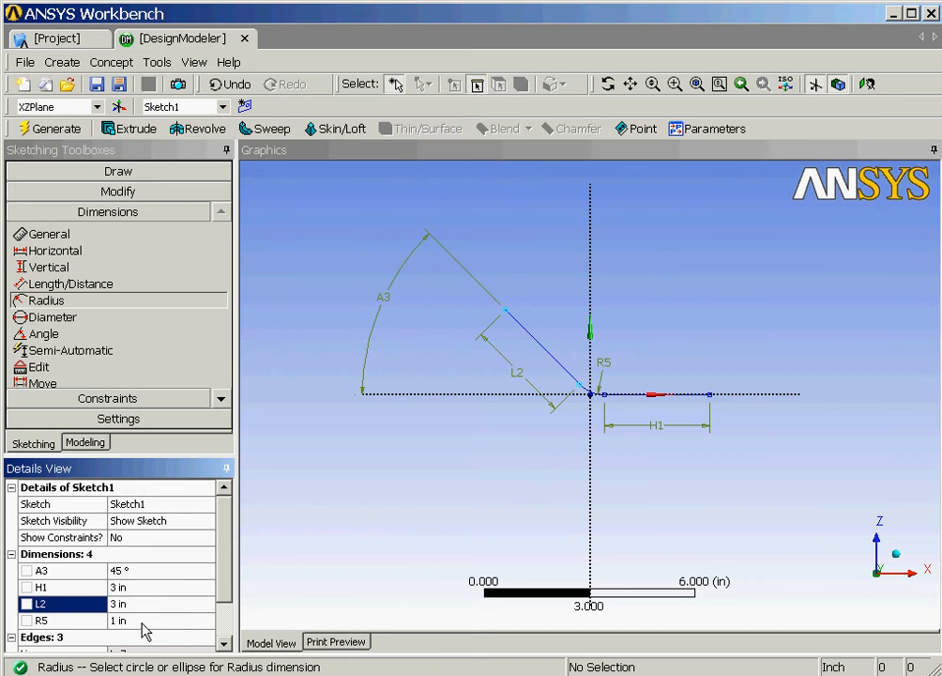
Set the radius of the fillet arc between the two lines to 2 in.
{"action": "left_click", "coordinate": [140, 621]}
{"action": "type", "text": "2"}
{"action": "key", "text": "Return"}
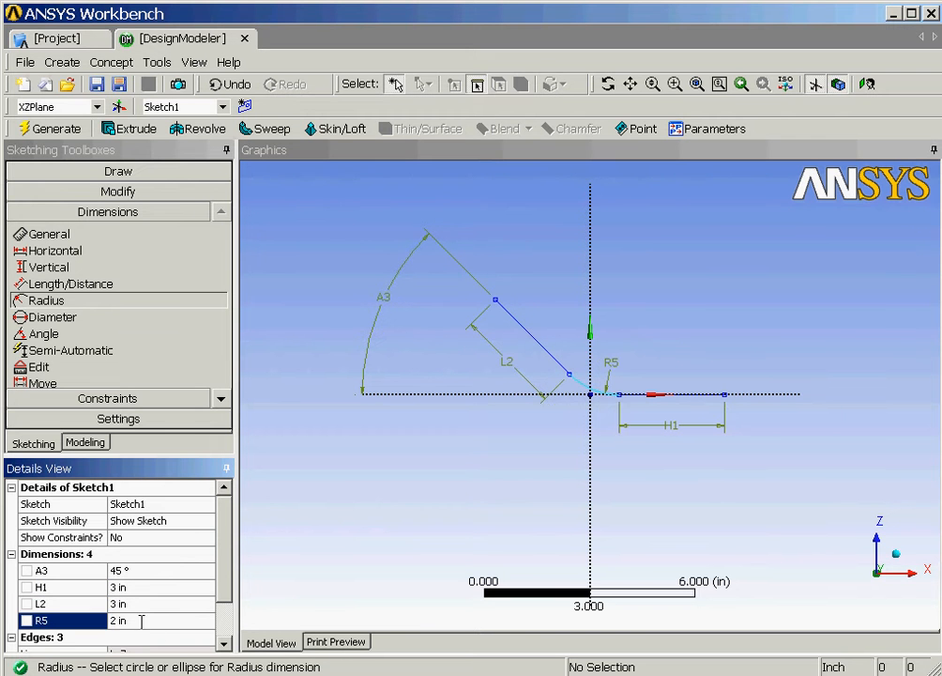
Save both the DesignModeler geometry and the Workbench project under the name Tutorial4_3.
{"action": "left_click", "coordinate": [84, 42]}
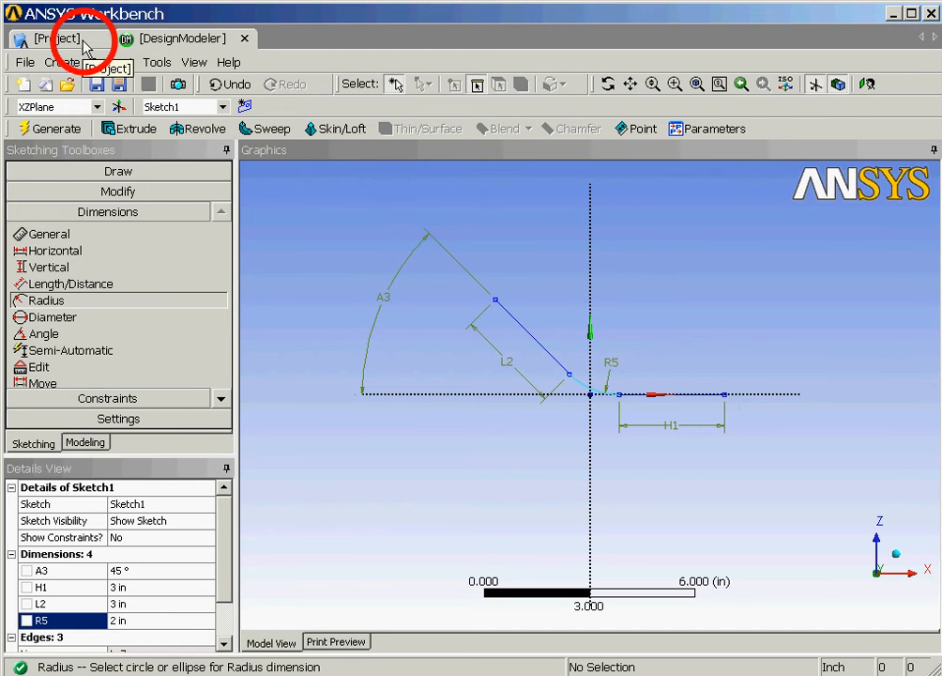
{"action": "left_click", "coordinate": [25, 62]}
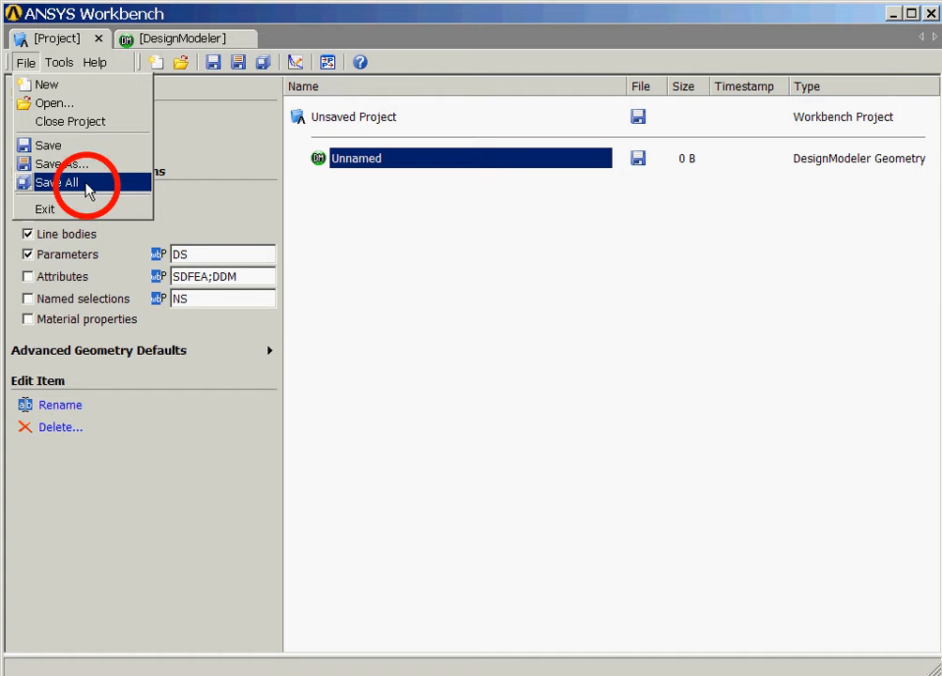
{"action": "left_click", "coordinate": [85, 183]}
{"action": "type", "text": "Tutorial4_3"}
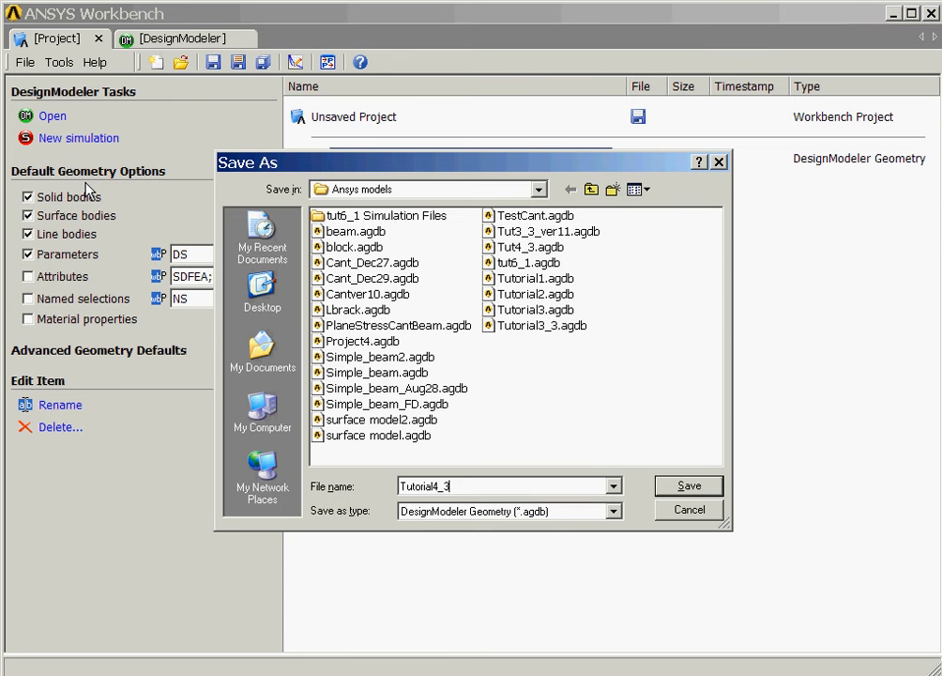
{"action": "left_click", "coordinate": [690, 487]}
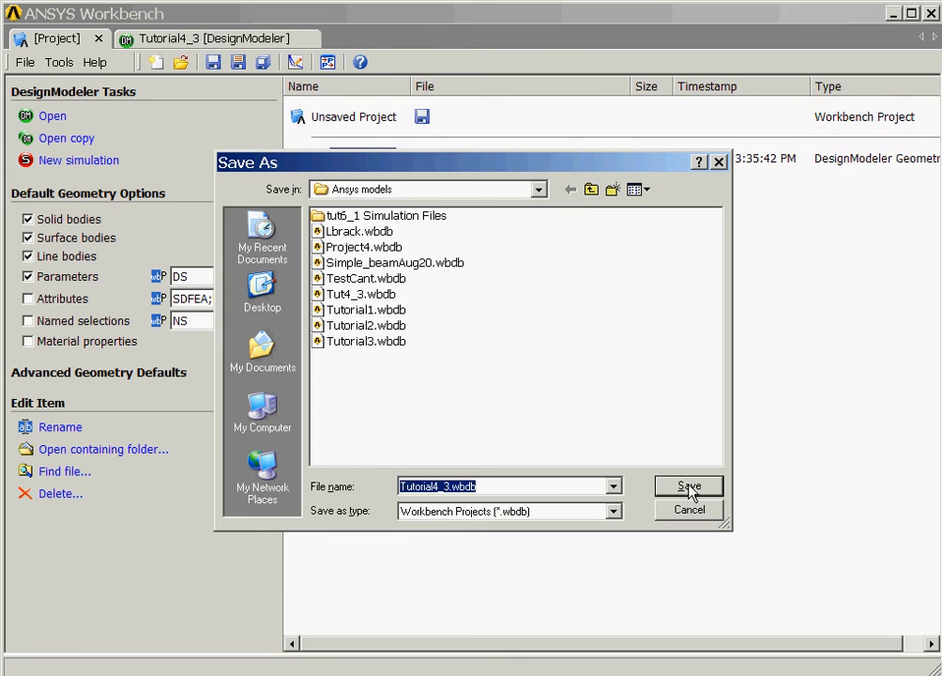
{"action": "left_click", "coordinate": [690, 486]}
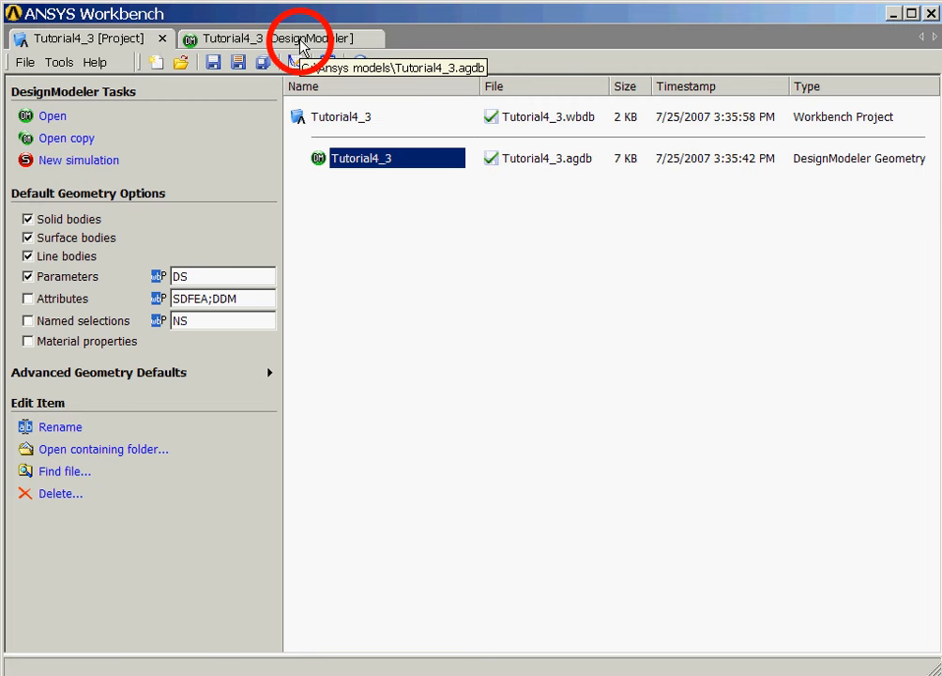
Offset the connected sloped line, fillet arc and horizontal line of the sketch upward by about 0.7 in.
{"action": "left_click", "coordinate": [300, 39]}
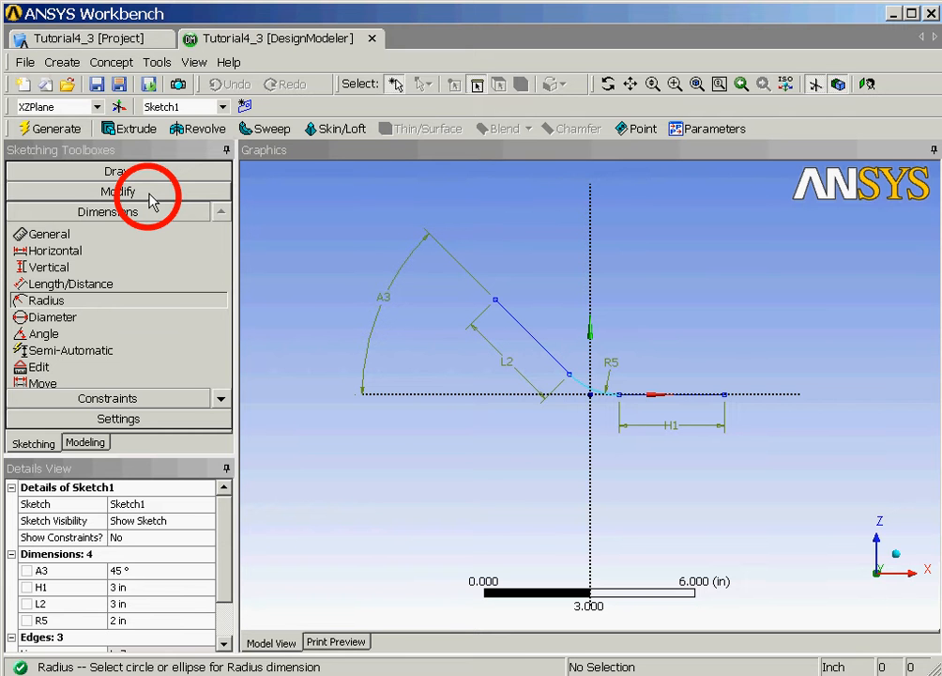
{"action": "left_click", "coordinate": [150, 193]}
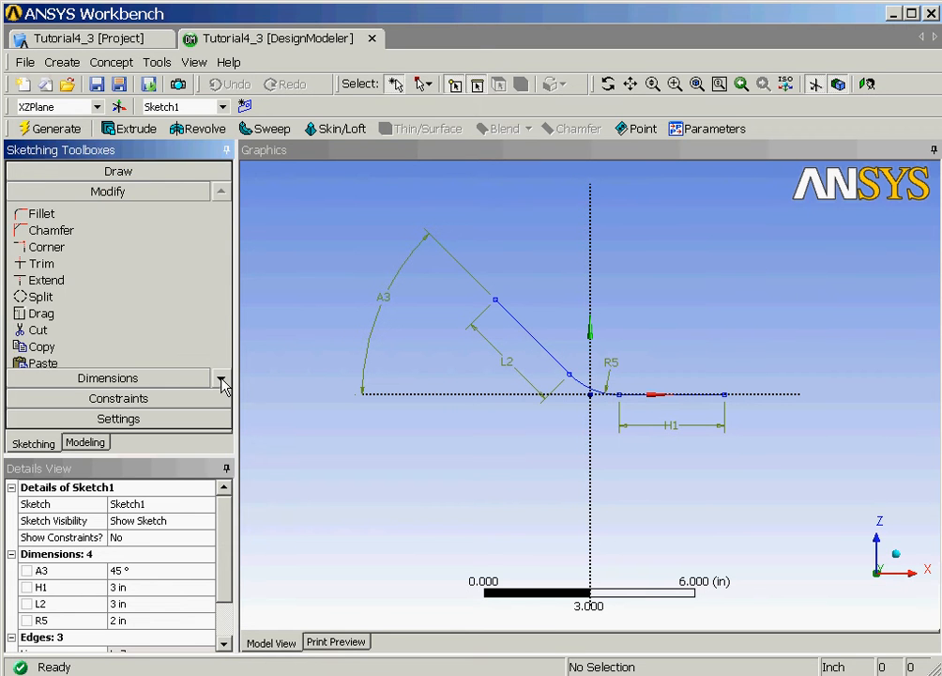
{"action": "left_click", "coordinate": [222, 379]}
{"action": "left_click", "coordinate": [223, 379]}
{"action": "left_click", "coordinate": [81, 349]}
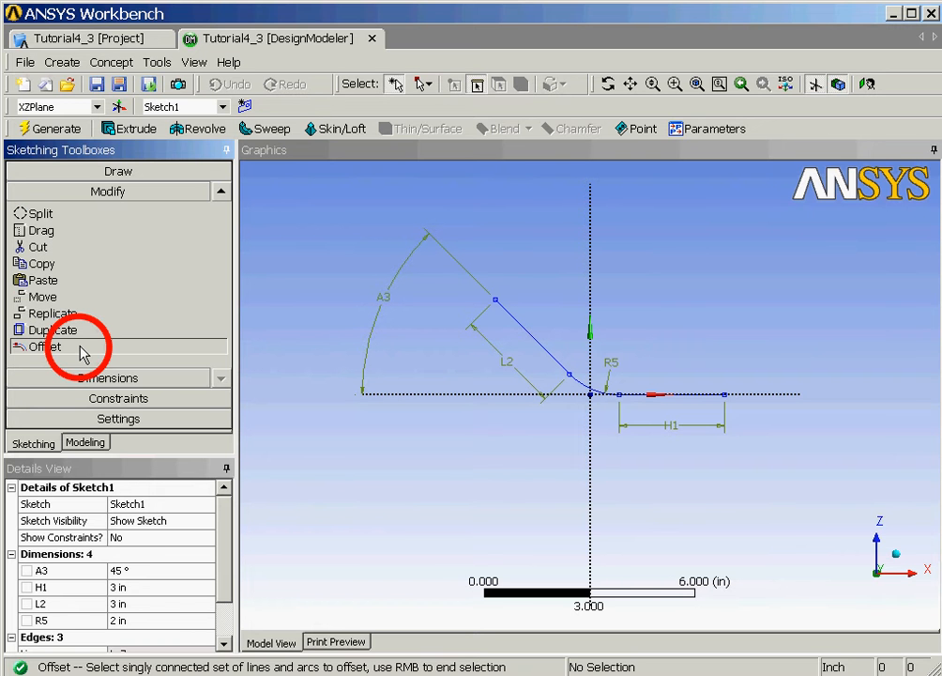
{"action": "left_click", "coordinate": [537, 342]}
{"action": "left_click", "coordinate": [581, 384]}
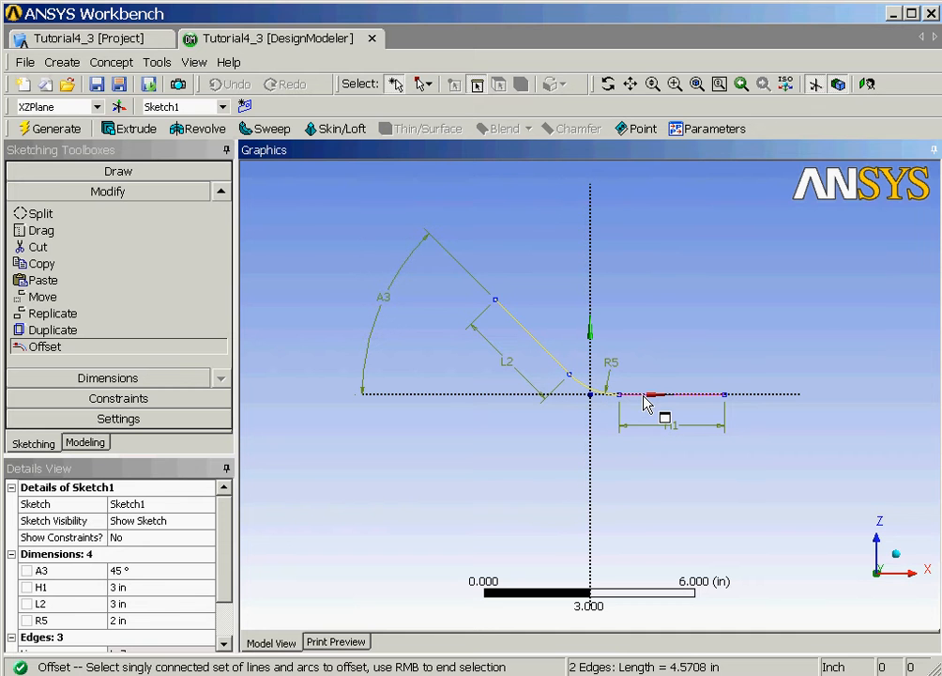
{"action": "left_click", "coordinate": [645, 402]}
{"action": "right_click", "coordinate": [638, 421]}
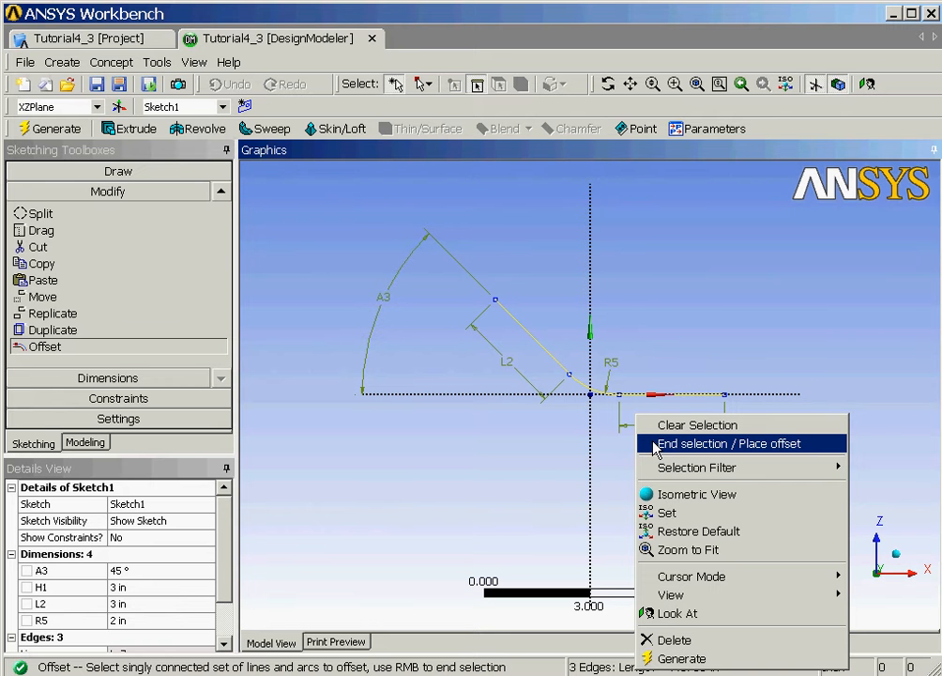
{"action": "left_click", "coordinate": [656, 445]}
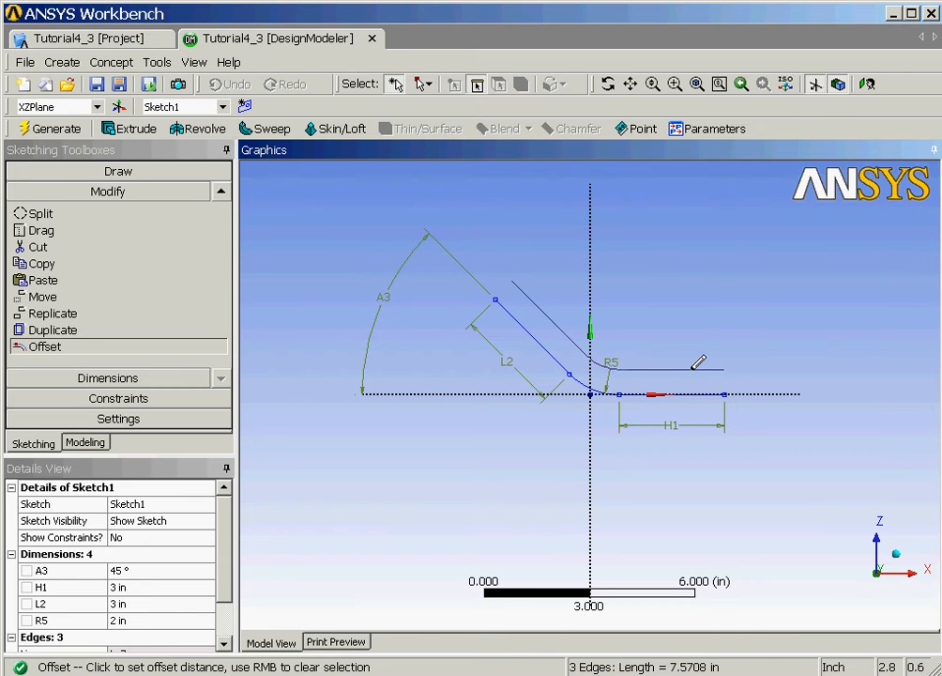
{"action": "left_click", "coordinate": [694, 367]}
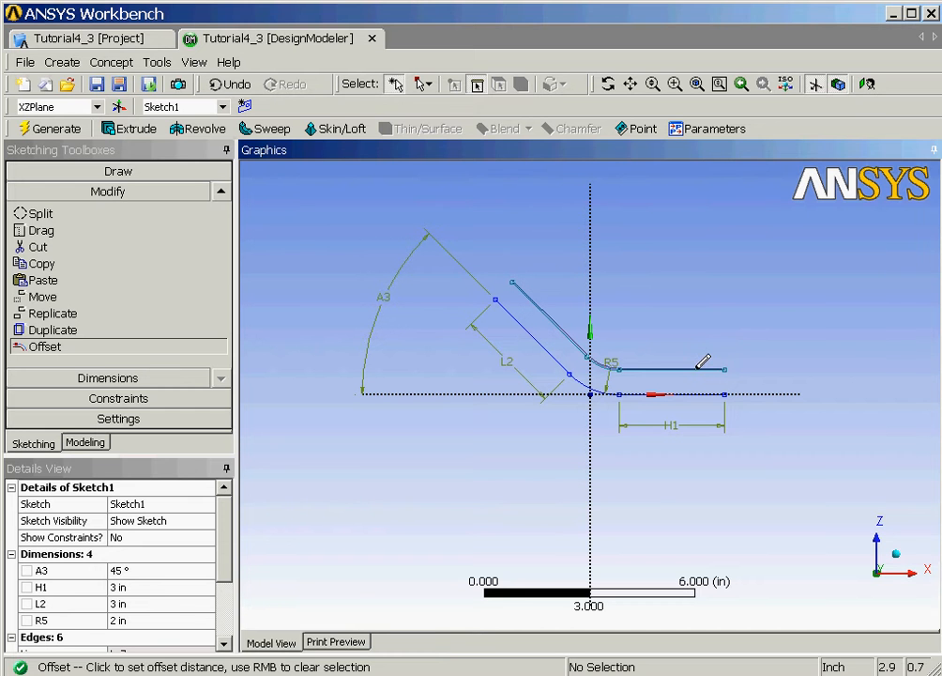
{"action": "key", "text": "Escape"}
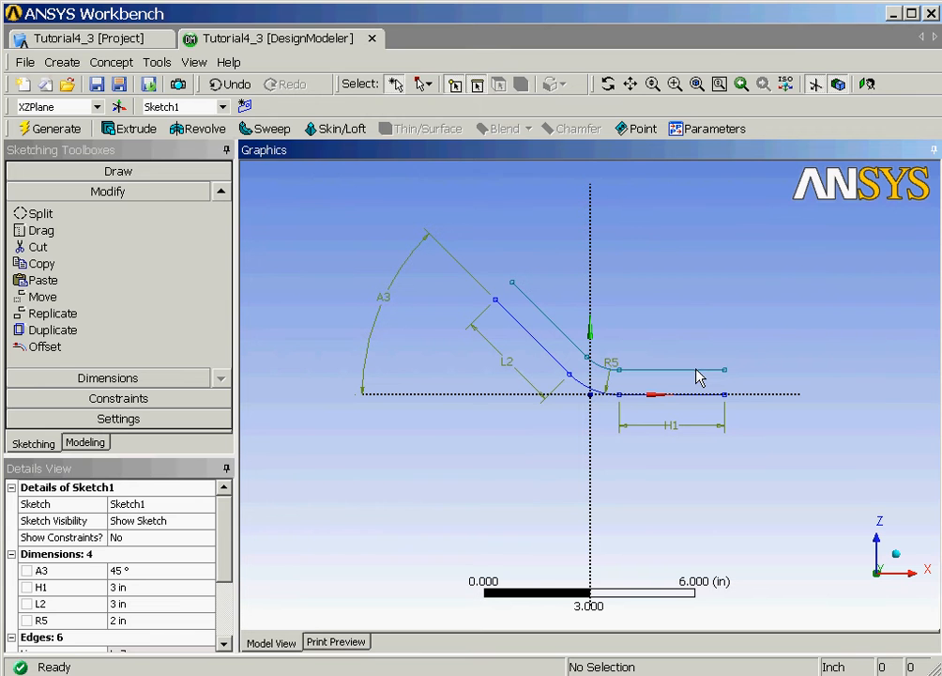
Close the profile with straight lines joining the original and offset curves at the sloped end and the horizontal end.
{"action": "left_click", "coordinate": [138, 174]}
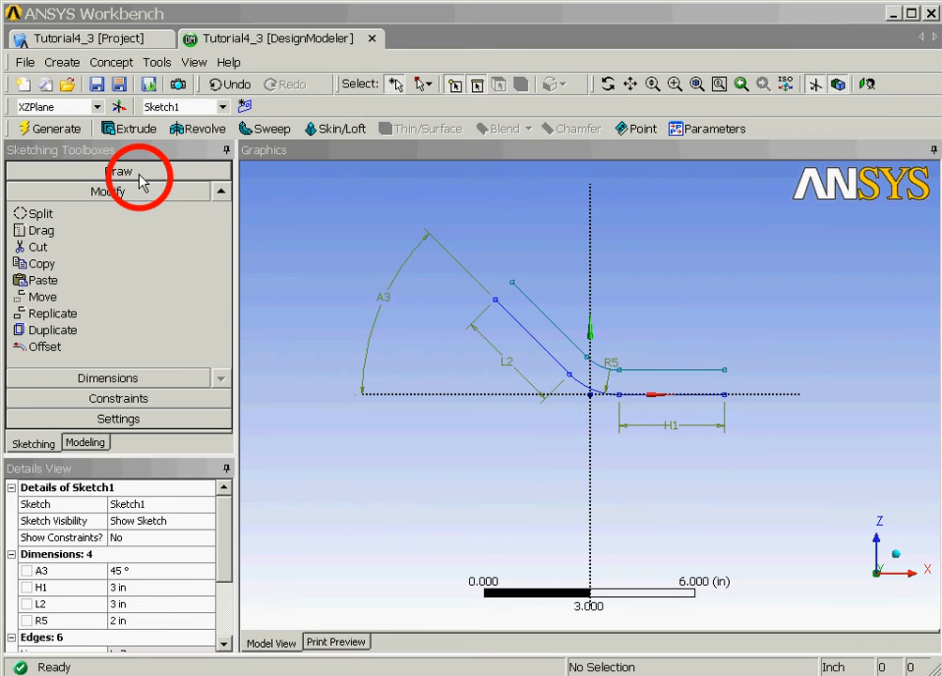
{"action": "left_click", "coordinate": [104, 194]}
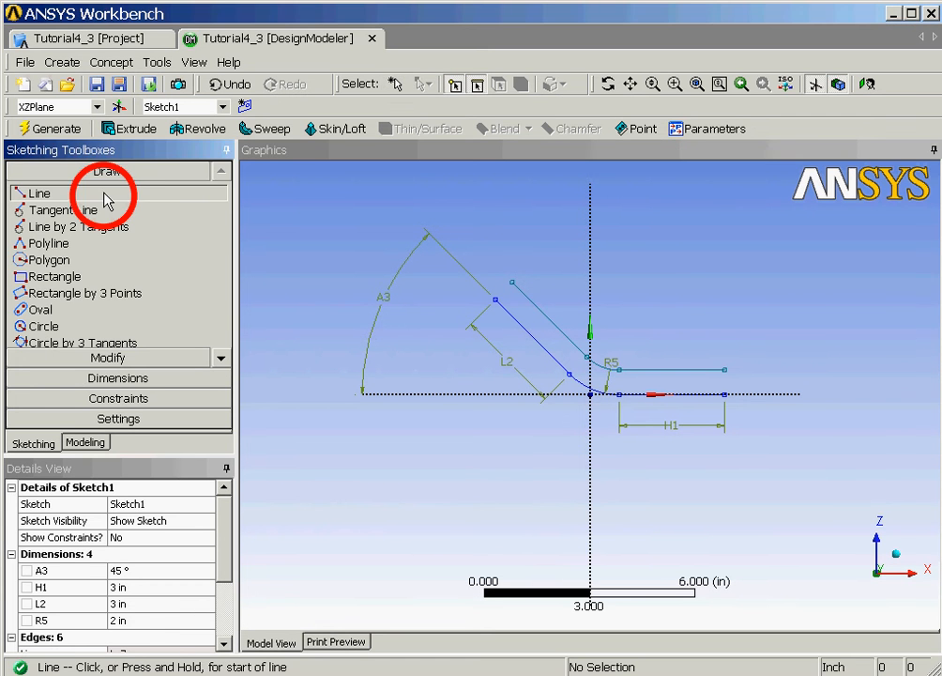
{"action": "left_click", "coordinate": [495, 299]}
{"action": "left_click", "coordinate": [512, 281]}
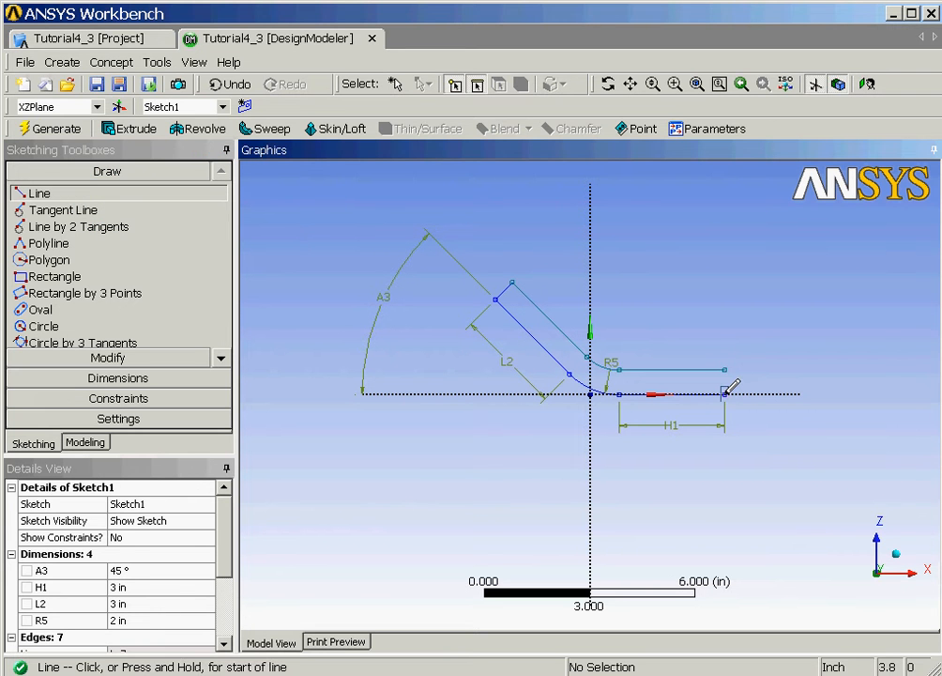
{"action": "left_click", "coordinate": [724, 392]}
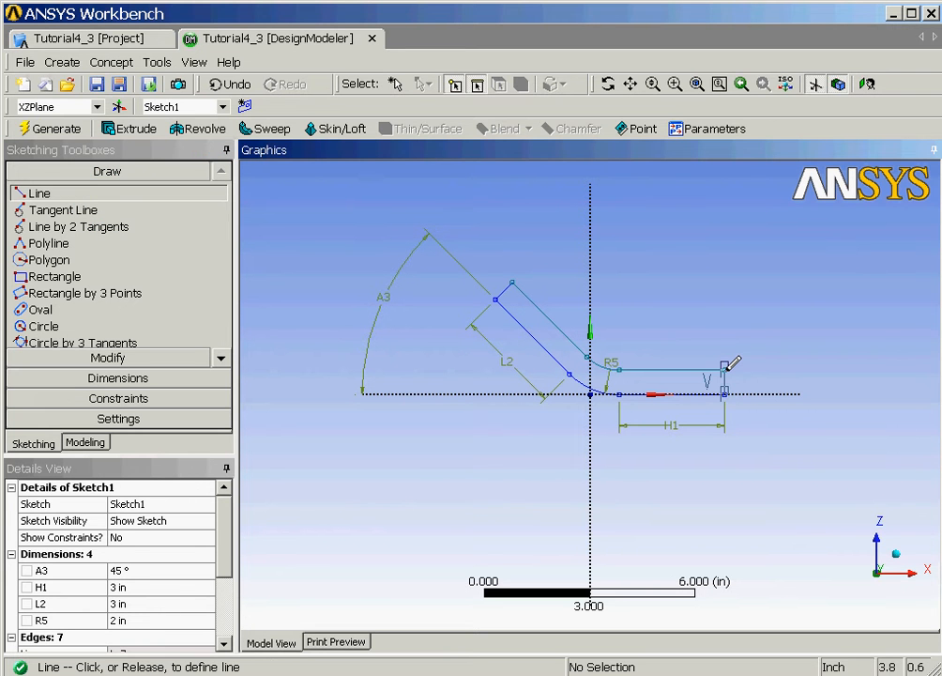
{"action": "left_click", "coordinate": [725, 369]}
Dimension the vertical end line of the profile and set its length to 0.375 in.
{"action": "left_click", "coordinate": [157, 382]}
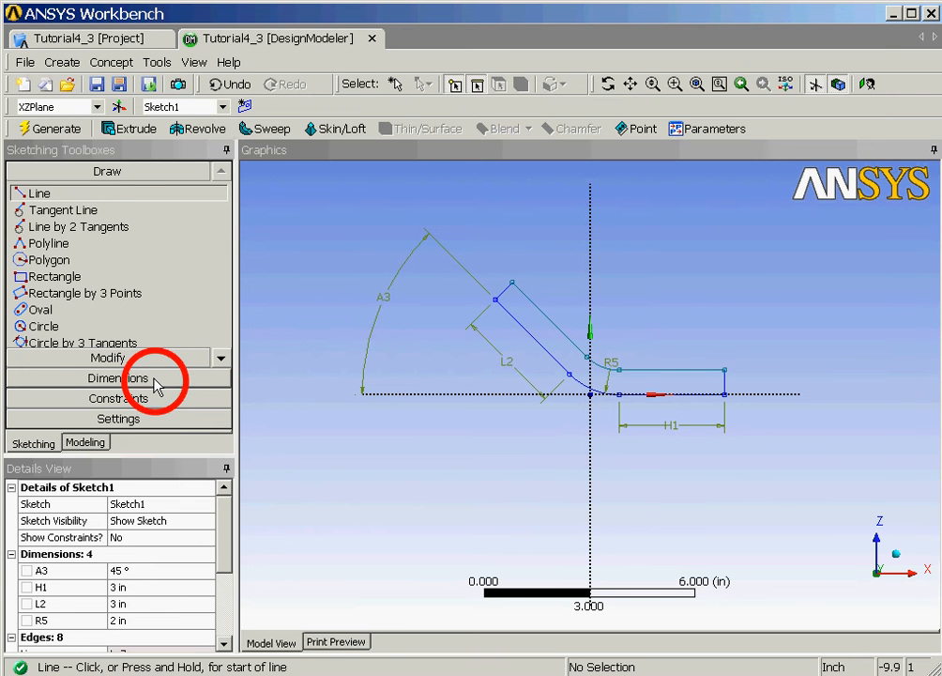
{"action": "left_click", "coordinate": [94, 235]}
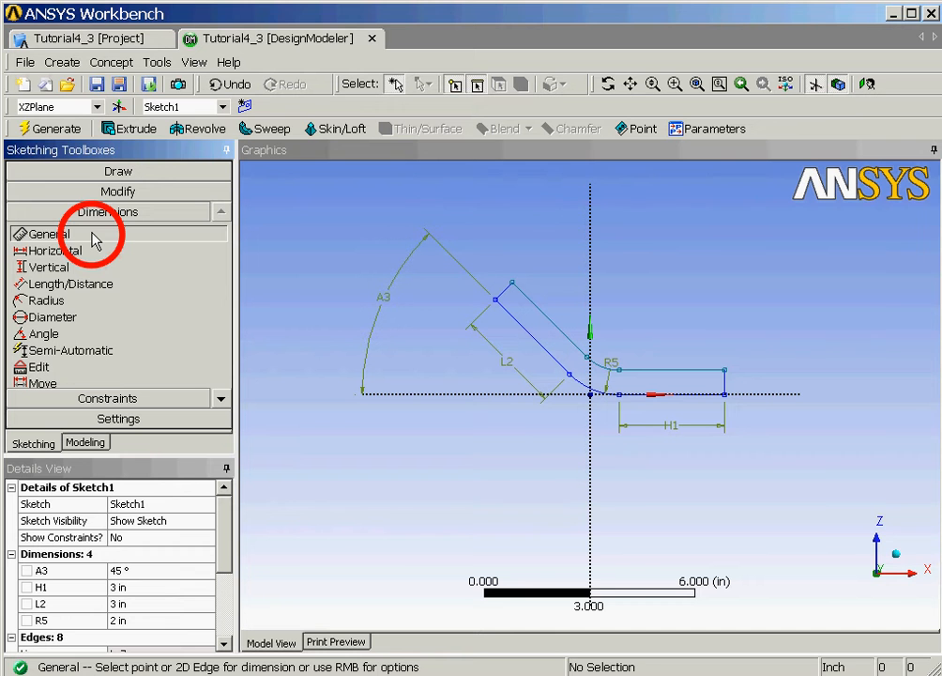
{"action": "left_click", "coordinate": [726, 382]}
{"action": "left_click", "coordinate": [751, 374]}
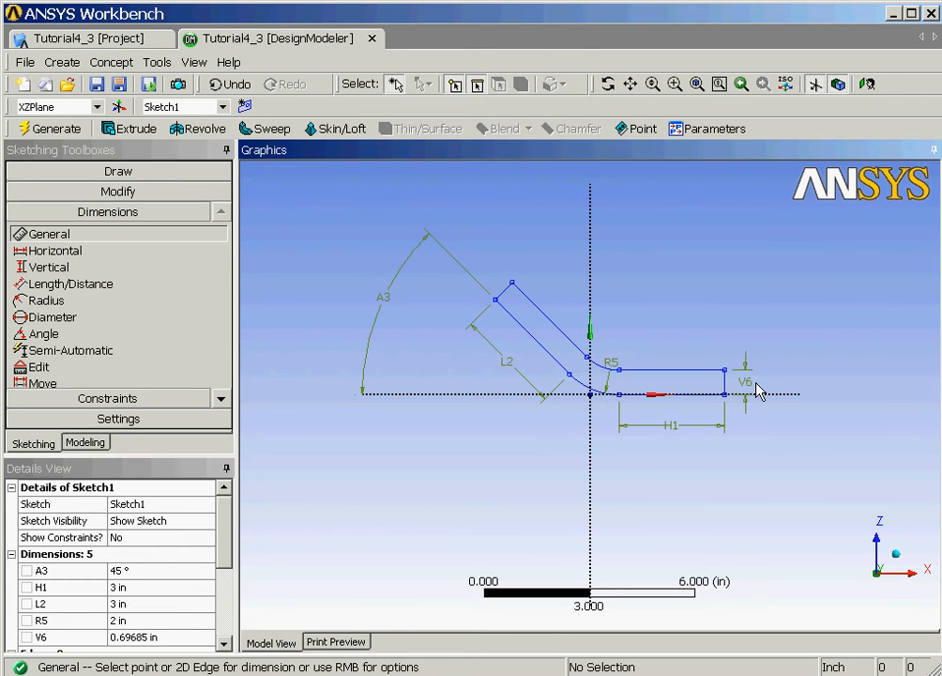
{"action": "left_click", "coordinate": [163, 639]}
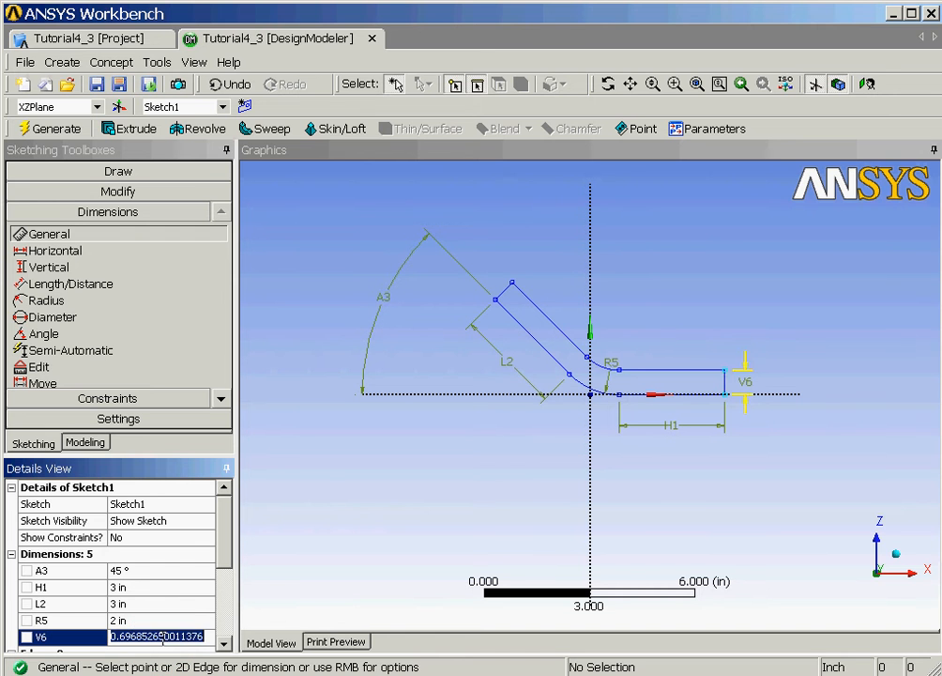
{"action": "type", "text": "0.375"}
{"action": "key", "text": "Return"}
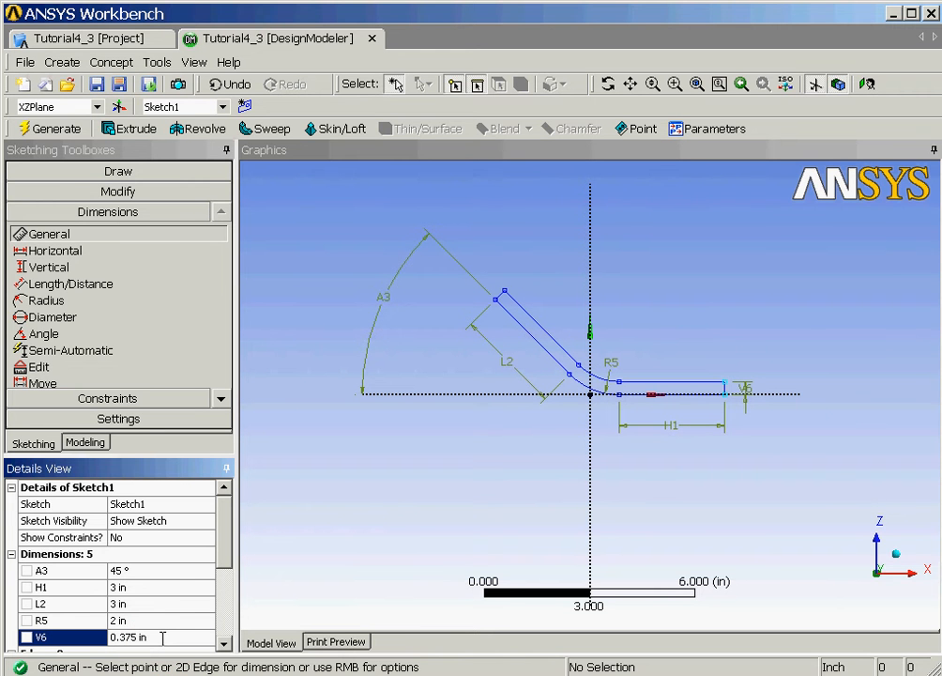
Extrude the closed profile to a depth of 2 in as added material and generate the solid.
{"action": "left_click", "coordinate": [132, 129]}
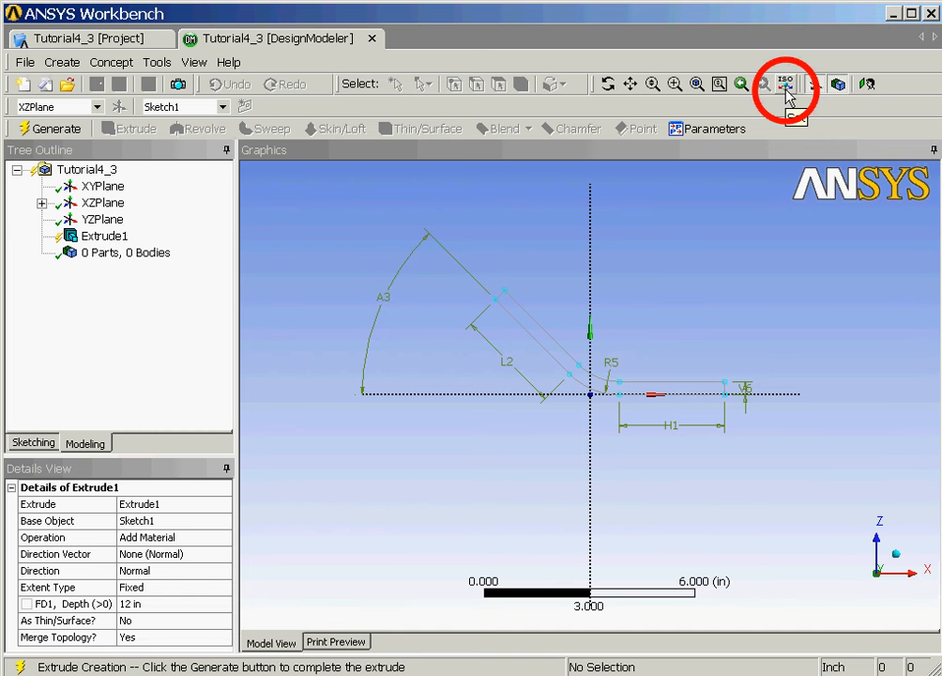
{"action": "left_click", "coordinate": [786, 87]}
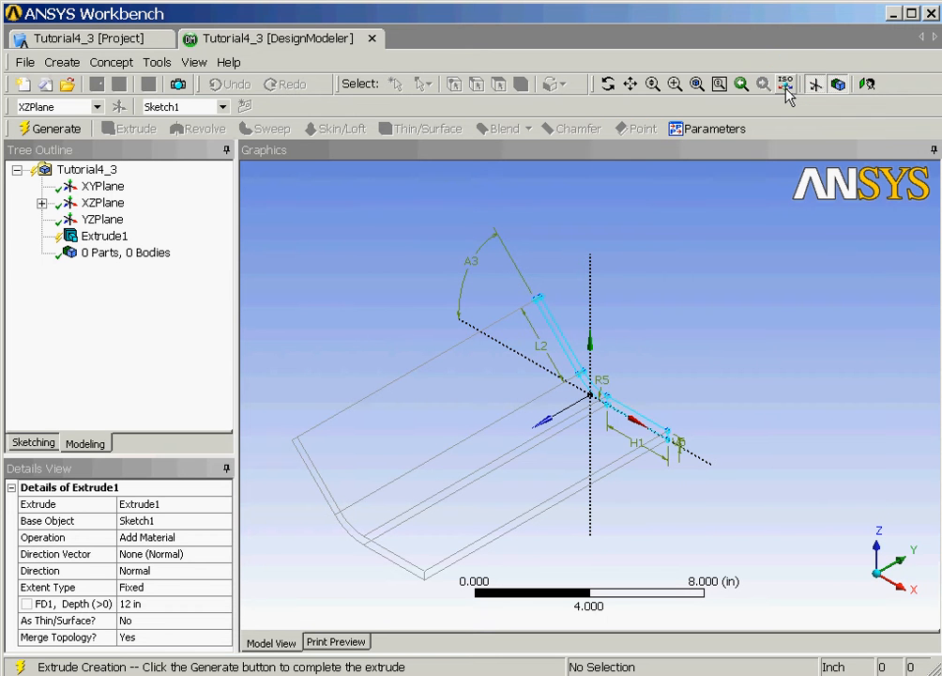
{"action": "left_click", "coordinate": [147, 605]}
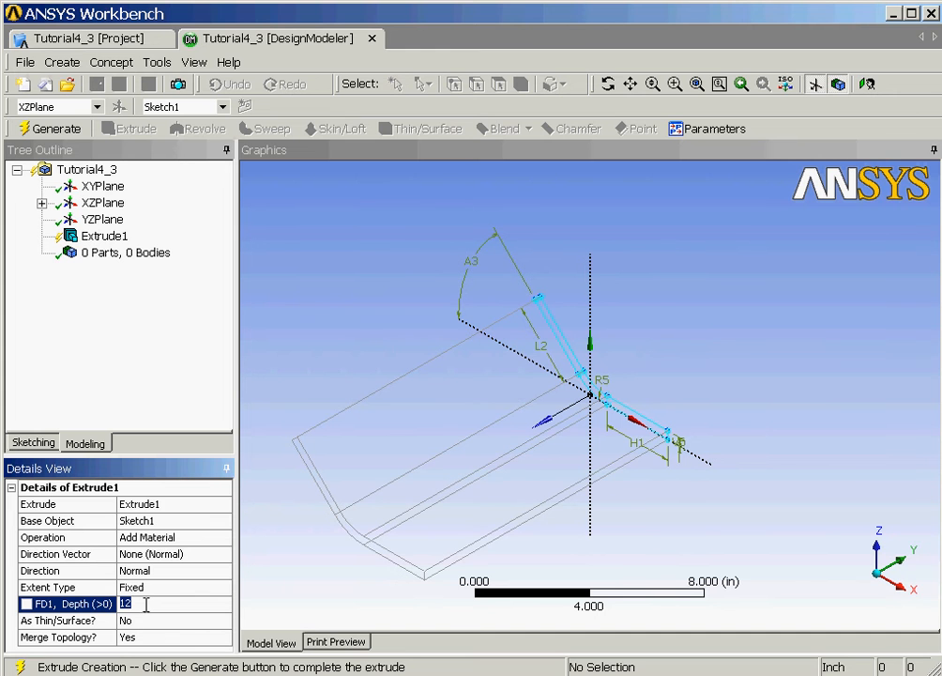
{"action": "type", "text": "2"}
{"action": "key", "text": "Return"}
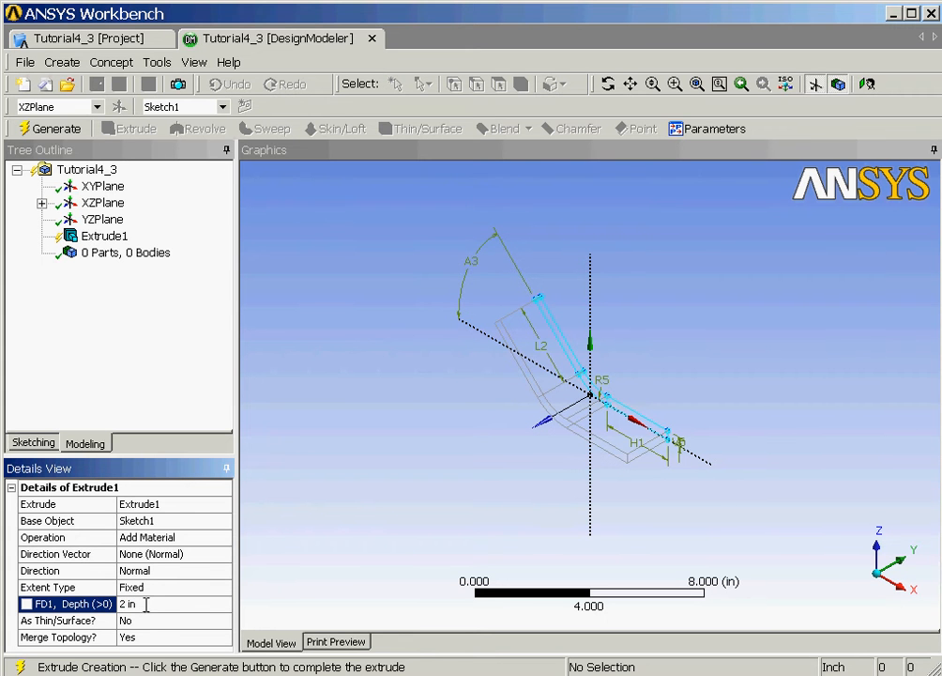
{"action": "left_click", "coordinate": [54, 135]}
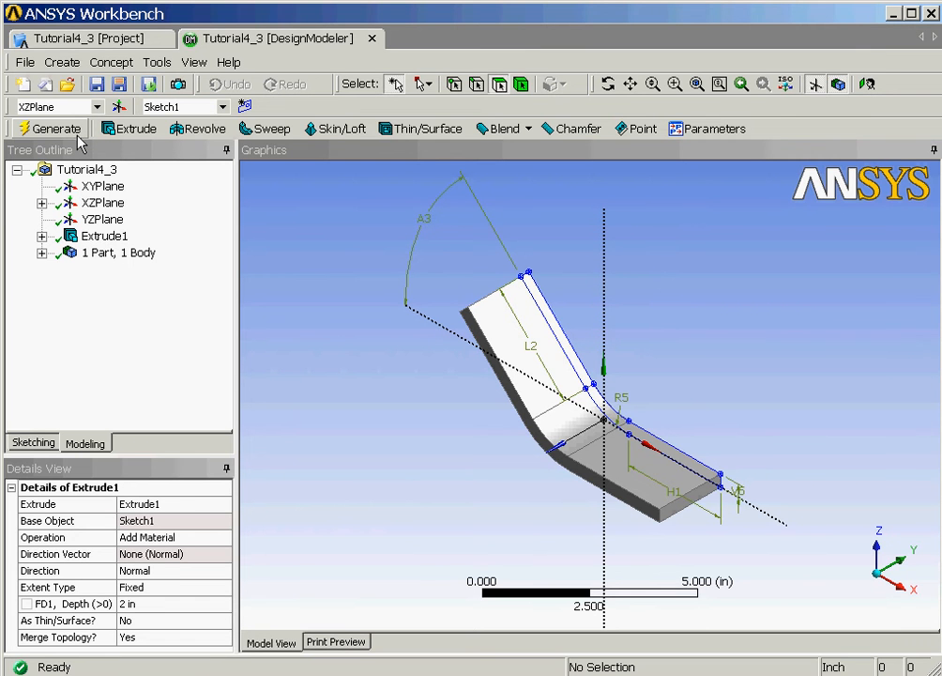
Add a new plane to the model and define its type as From Face.
{"action": "left_click", "coordinate": [85, 171]}
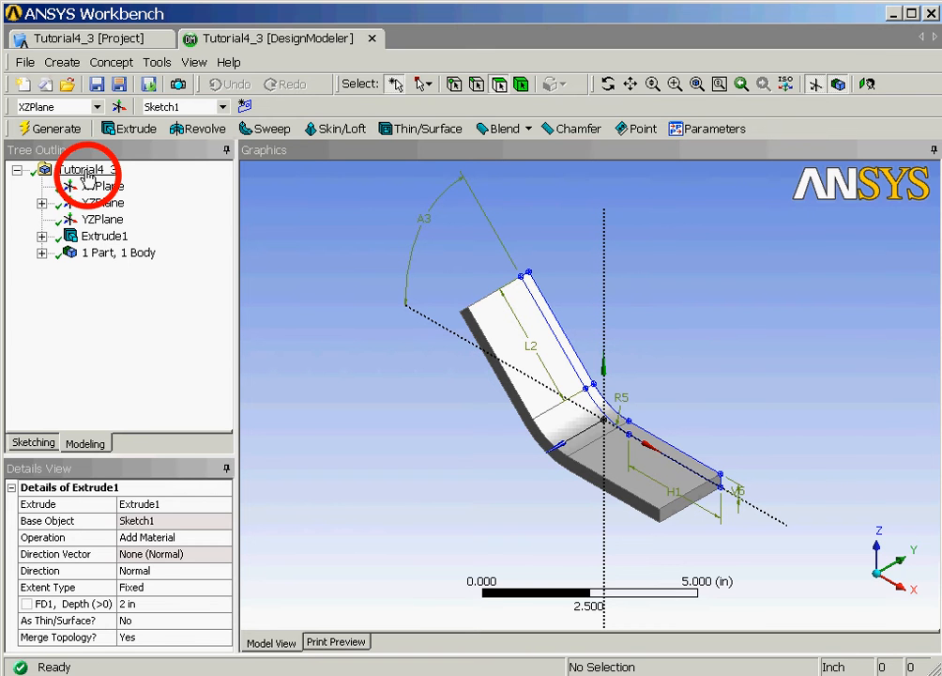
{"action": "left_click", "coordinate": [85, 170]}
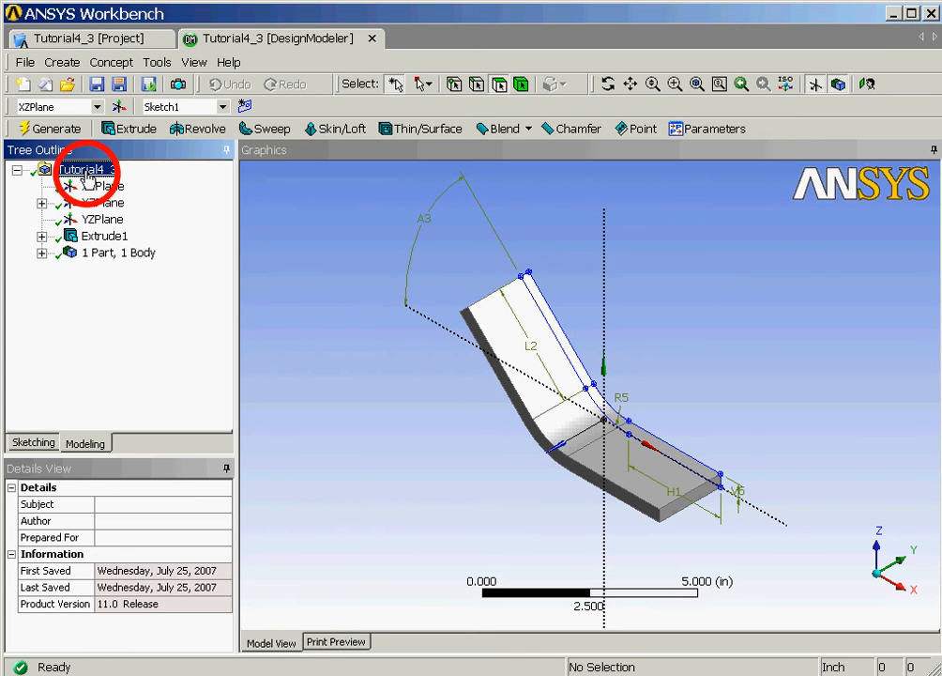
{"action": "left_click", "coordinate": [74, 69]}
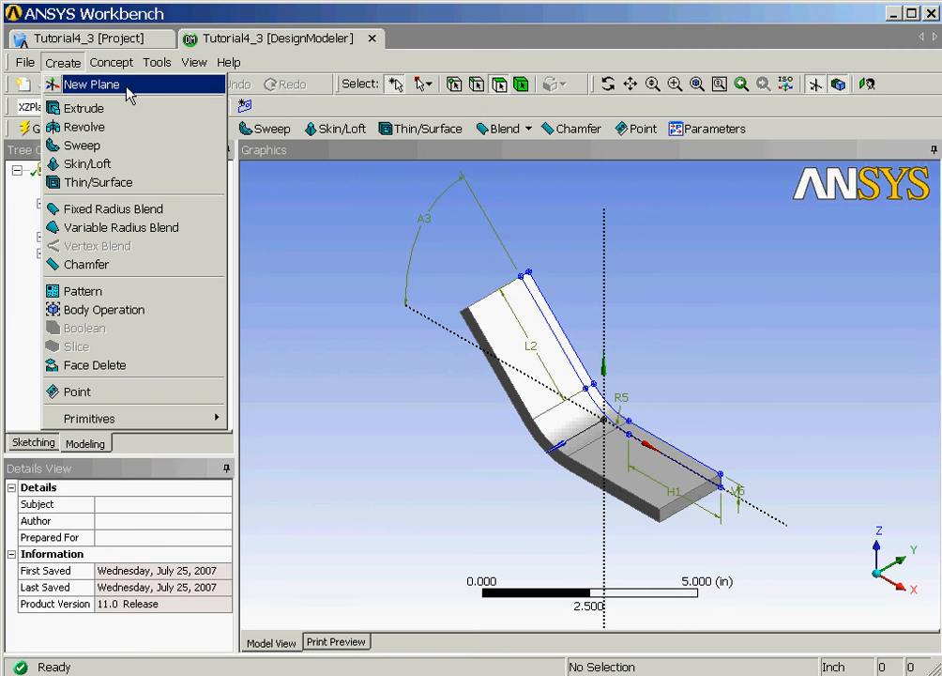
{"action": "left_click", "coordinate": [91, 85]}
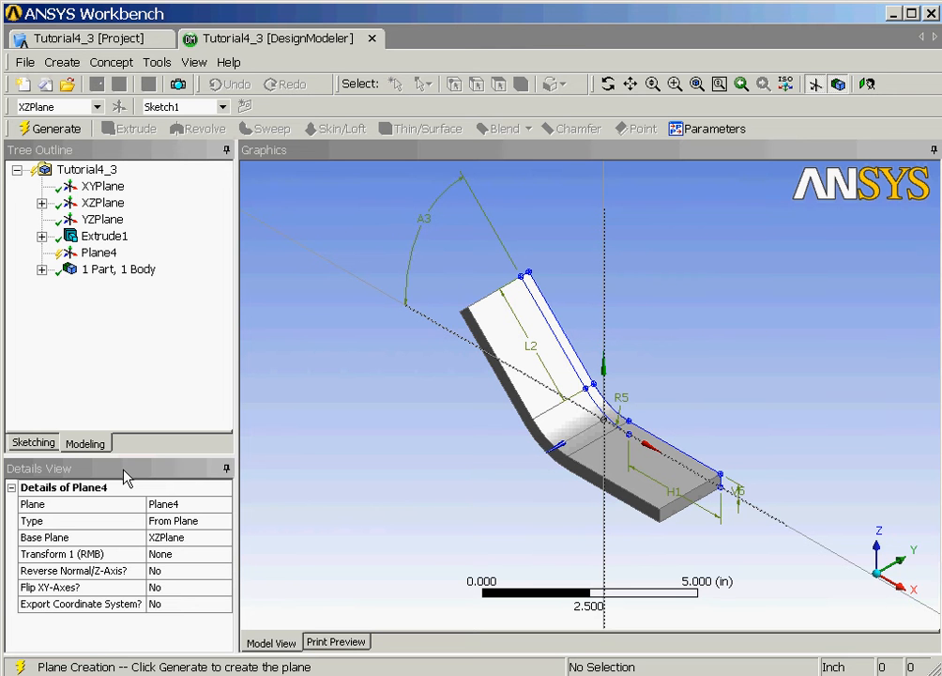
{"action": "left_click", "coordinate": [199, 523]}
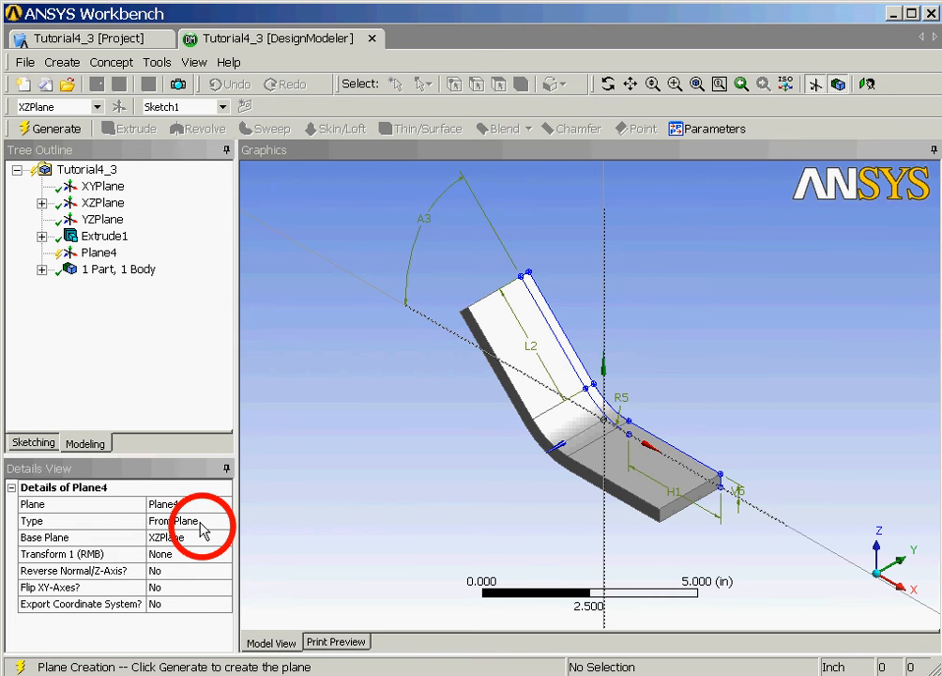
{"action": "left_click", "coordinate": [225, 525]}
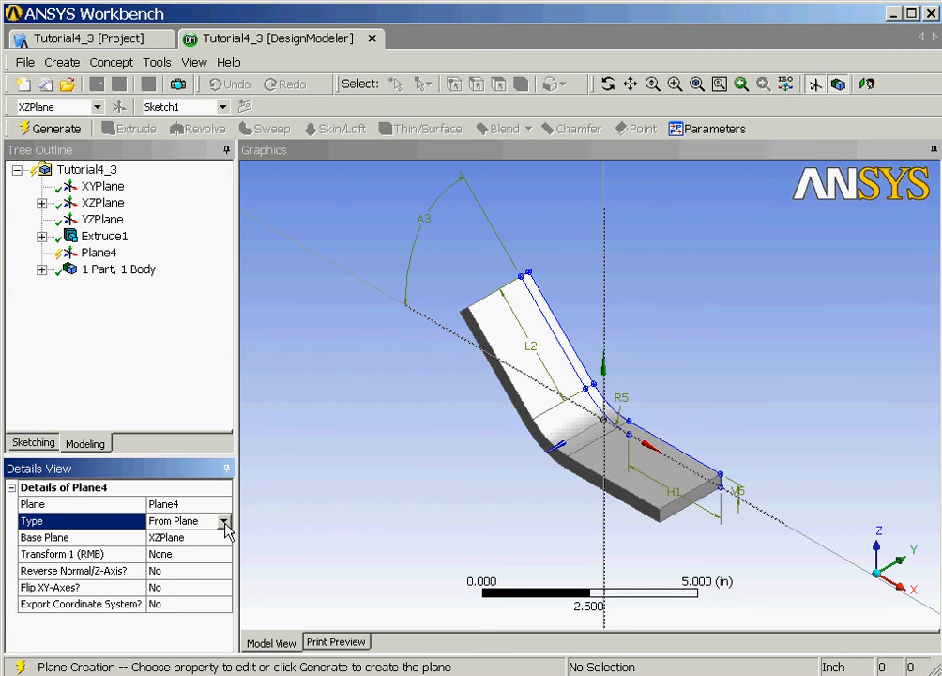
{"action": "left_click", "coordinate": [224, 522]}
{"action": "left_click", "coordinate": [178, 548]}
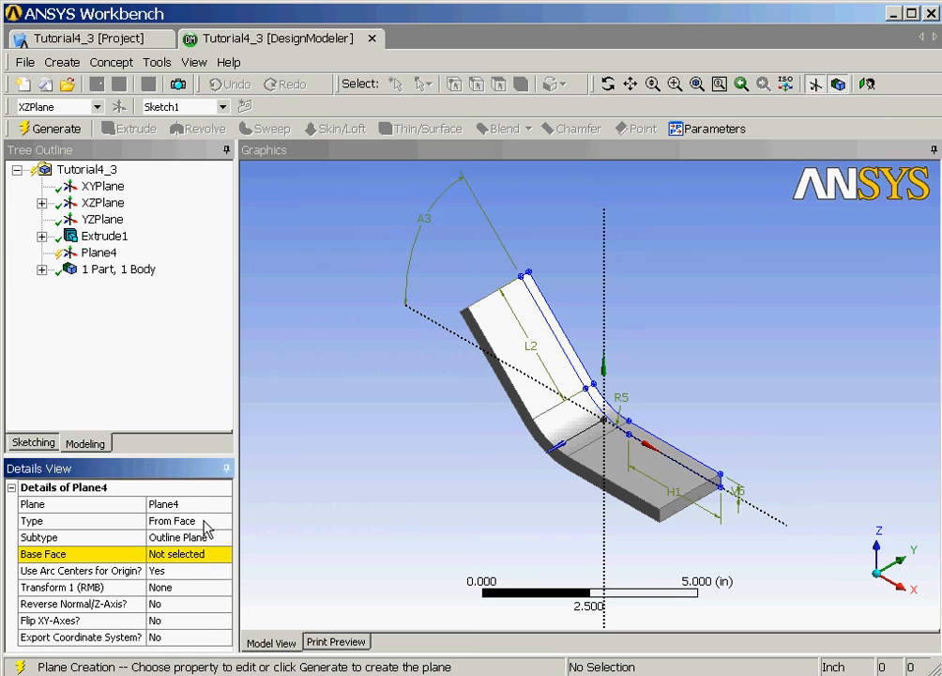
Assign the upper face of the plate's horizontal leg as the new plane's base face.
{"action": "left_click", "coordinate": [166, 556]}
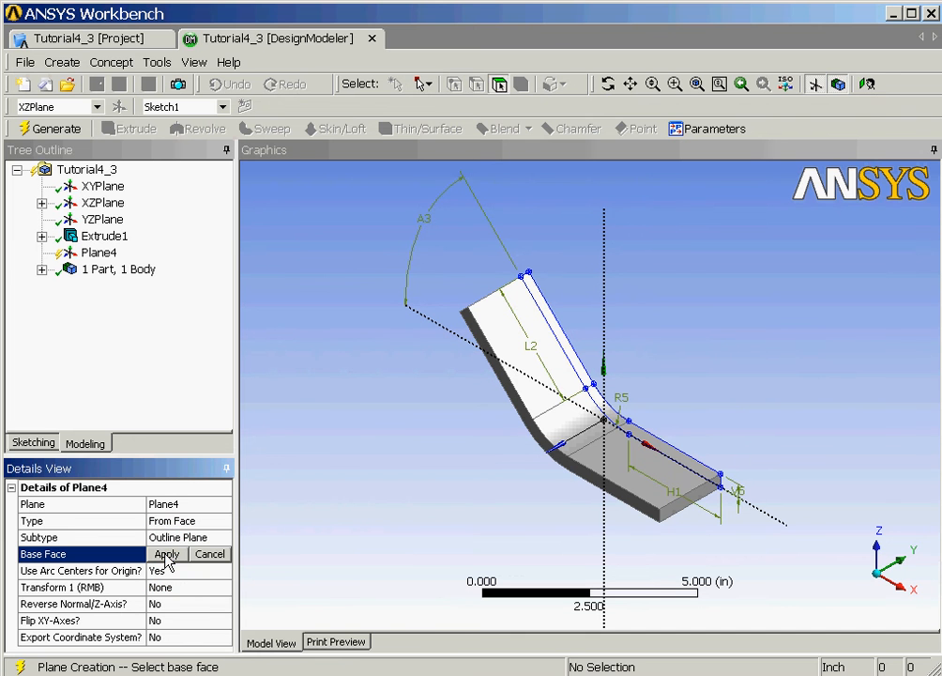
{"action": "left_click", "coordinate": [595, 463]}
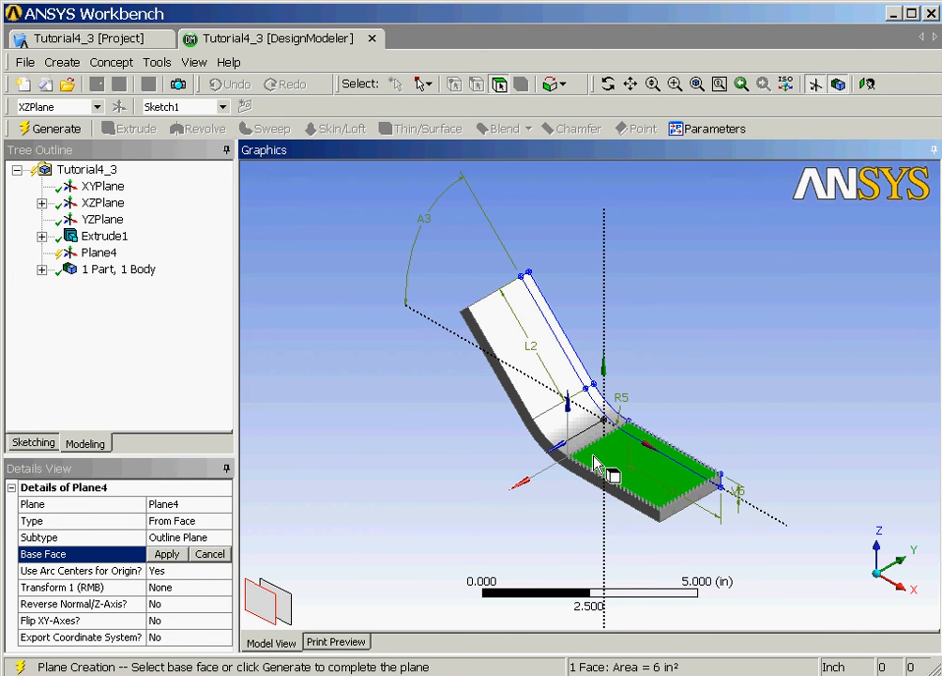
{"action": "left_click", "coordinate": [168, 555]}
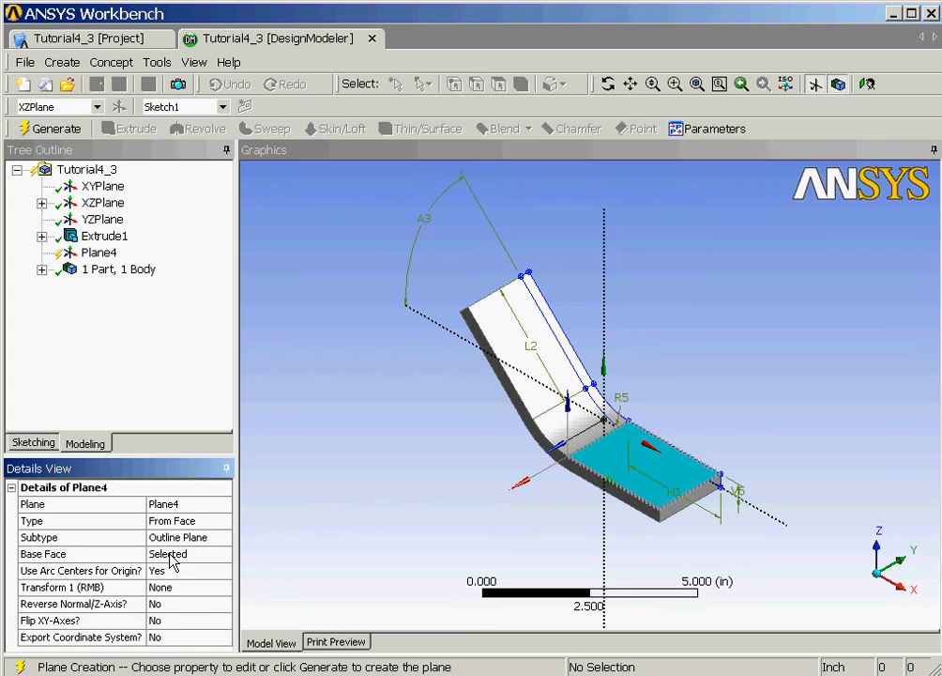
Reverse the new plane's normal/Z-axis so it points down into the plate, and generate the plane.
{"action": "left_click", "coordinate": [168, 606]}
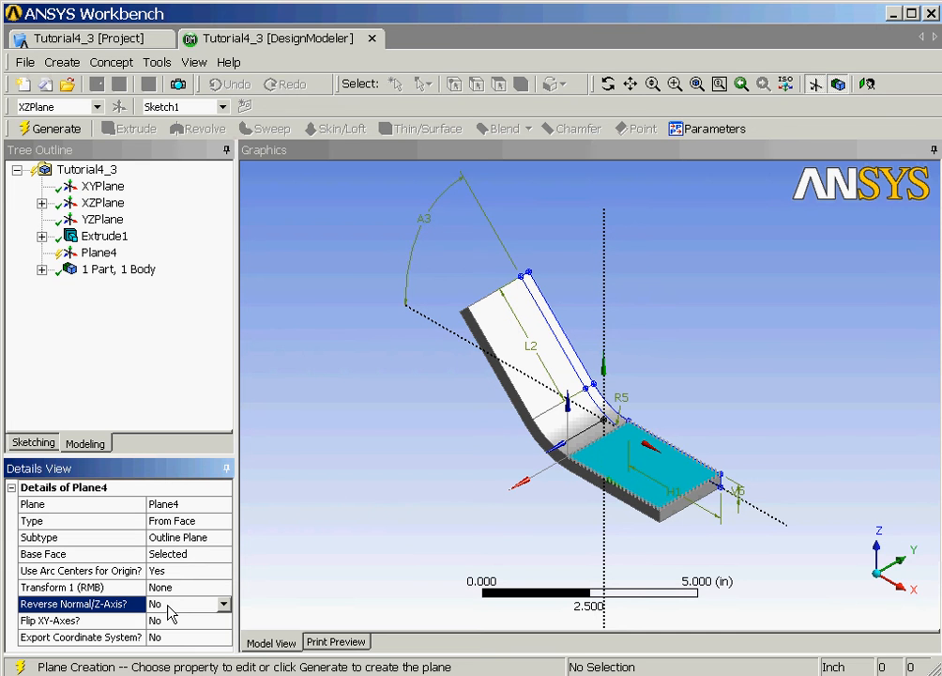
{"action": "left_click", "coordinate": [223, 604]}
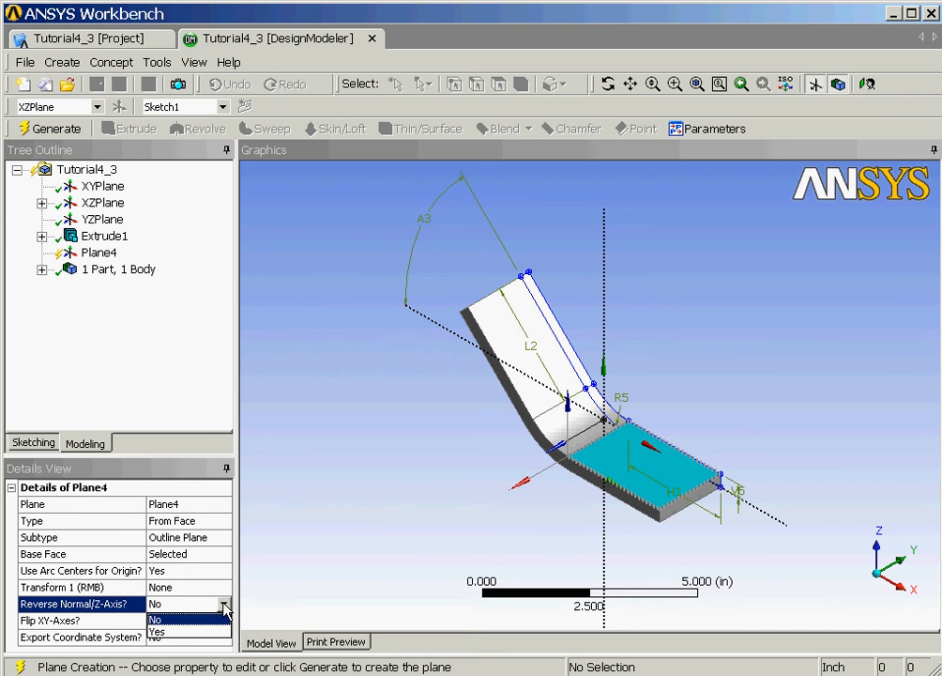
{"action": "left_click", "coordinate": [183, 631]}
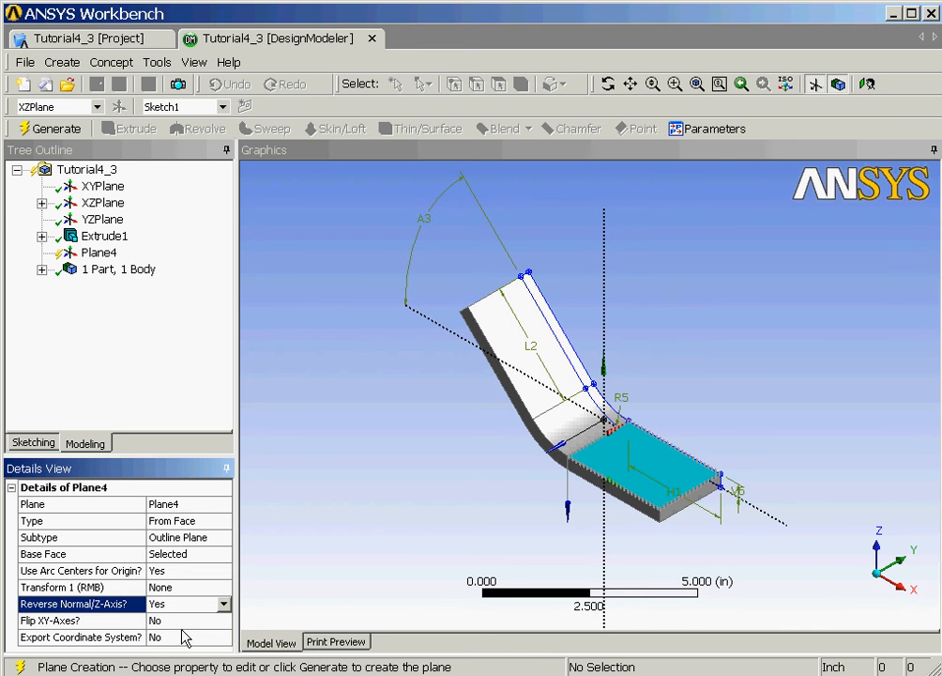
{"action": "left_click", "coordinate": [63, 132]}
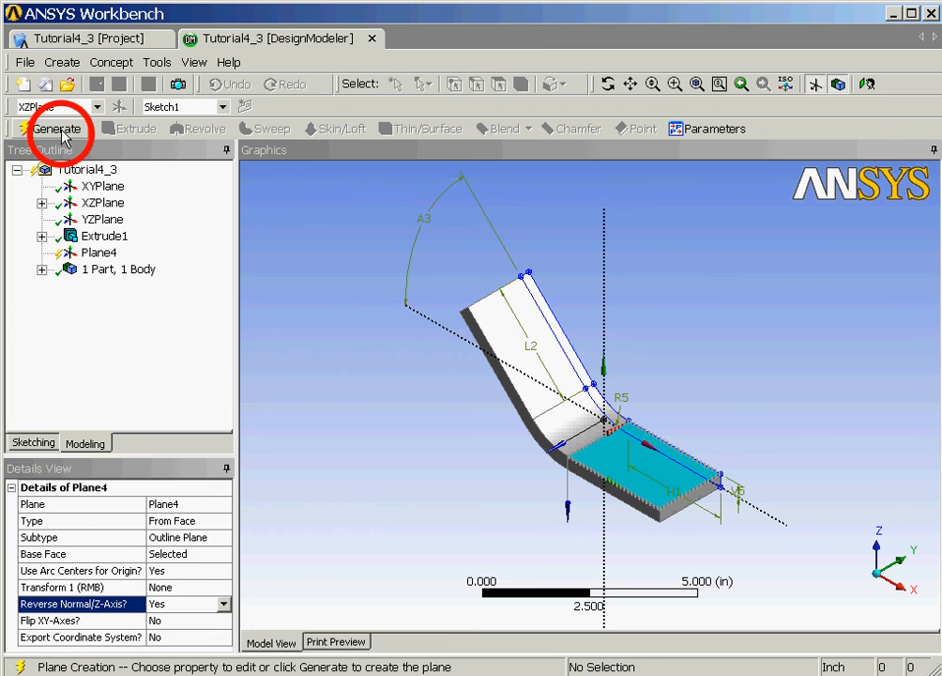
{"action": "left_click", "coordinate": [63, 132]}
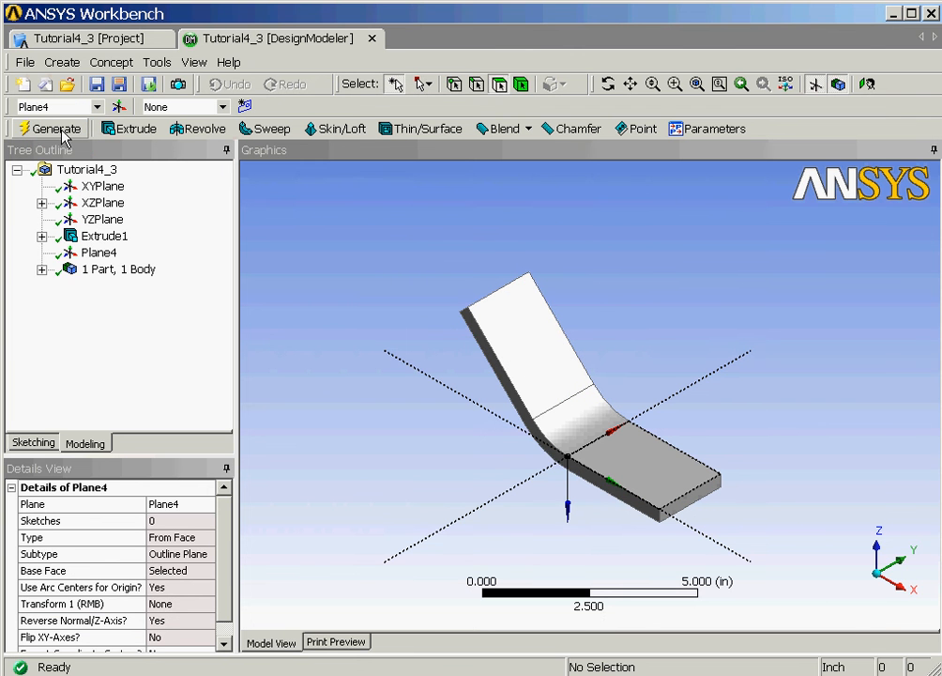
Sketch a circle about 1.03 in in diameter on the new plane, near the middle of the horizontal leg's upper face.
{"action": "left_click", "coordinate": [36, 442]}
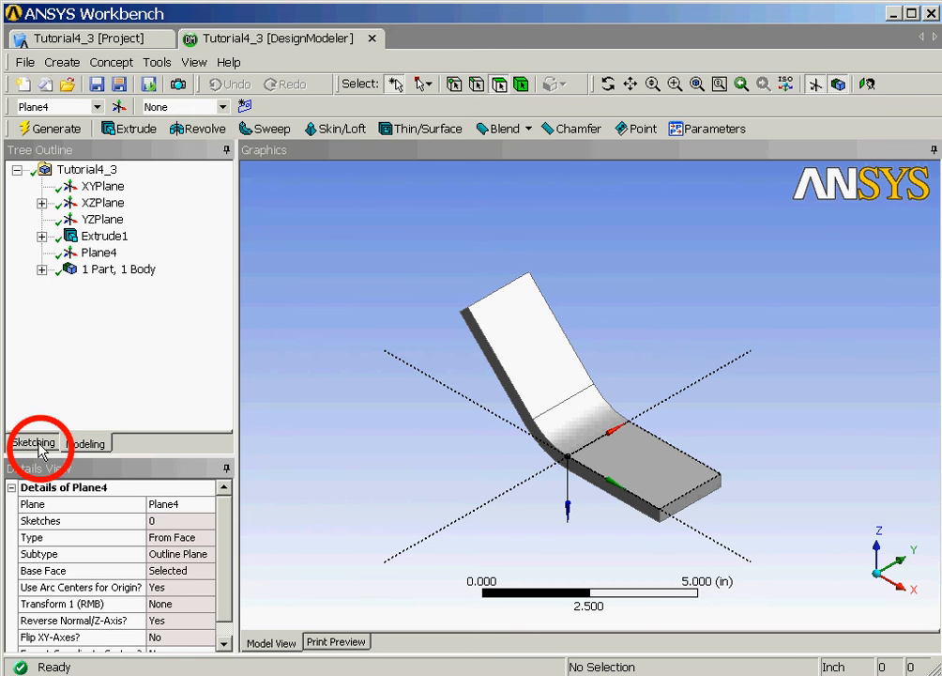
{"action": "left_click", "coordinate": [63, 331]}
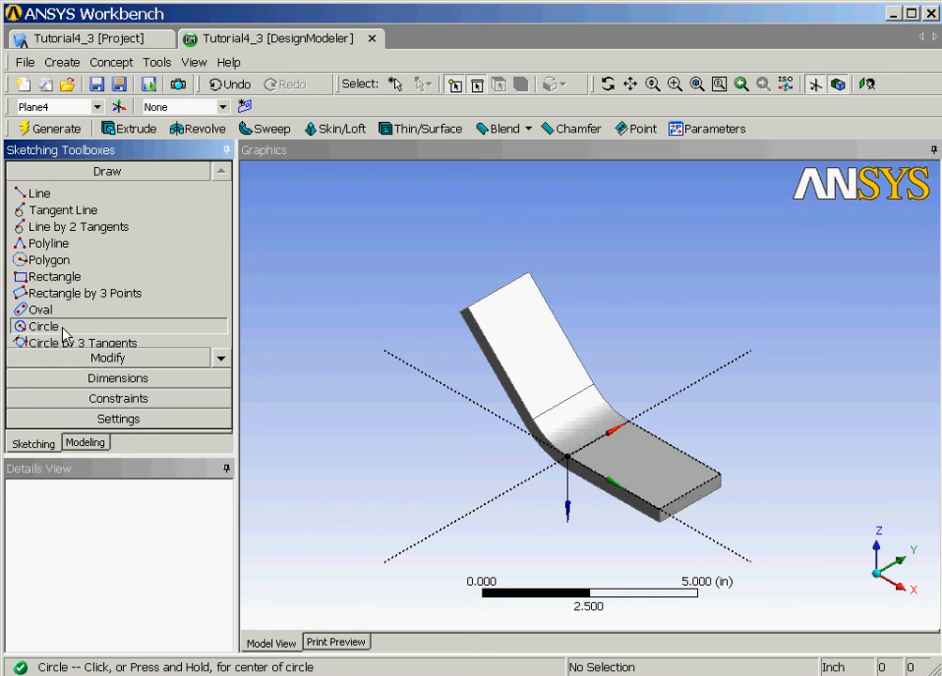
{"action": "left_click", "coordinate": [643, 461]}
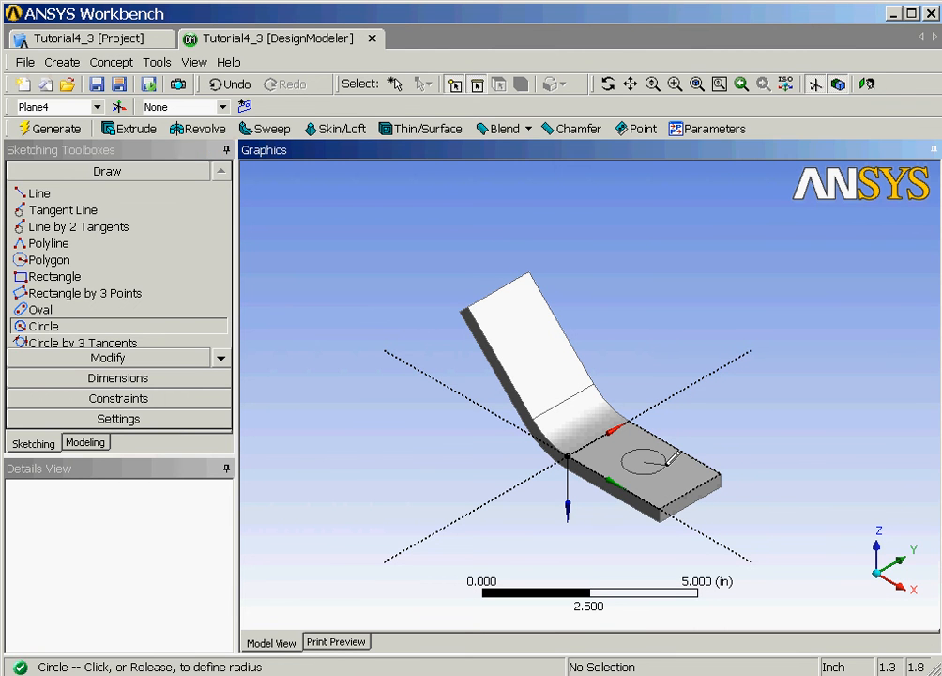
{"action": "left_click", "coordinate": [667, 463]}
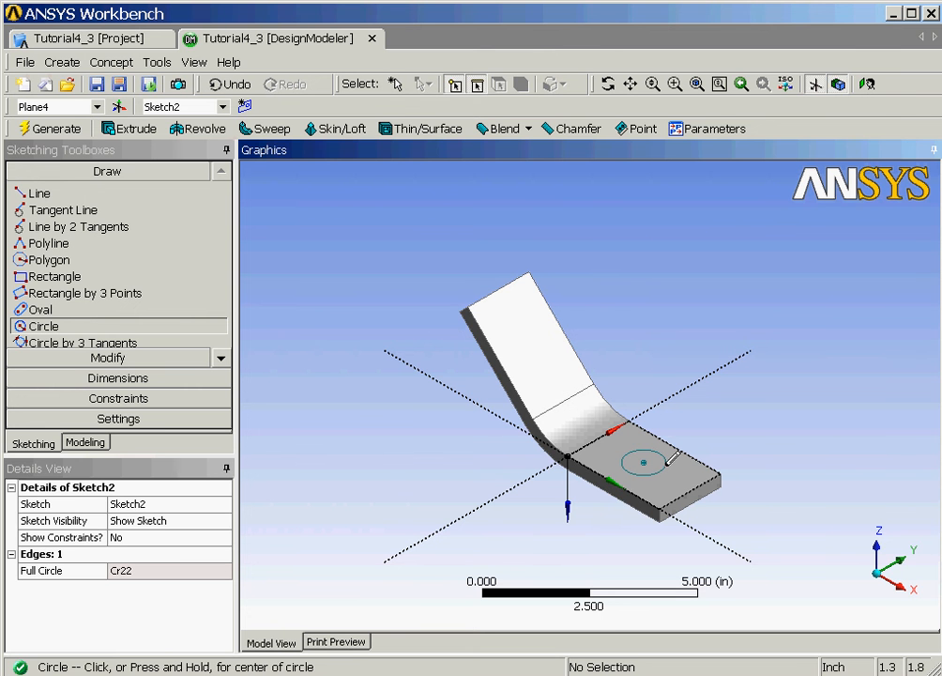
Add a diameter dimension to the circle on the horizontal leg.
{"action": "left_click", "coordinate": [696, 86]}
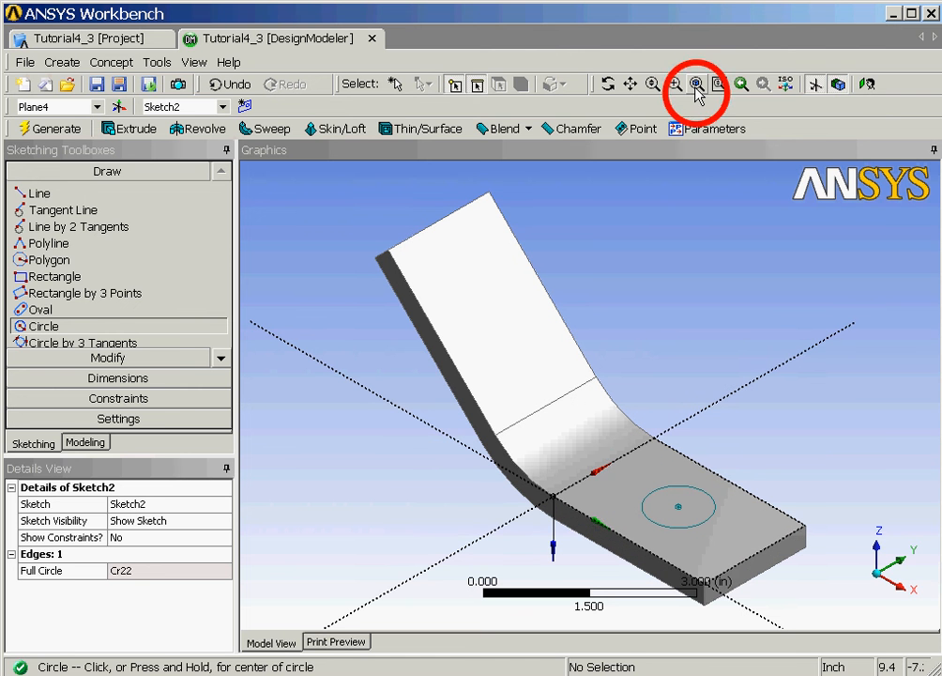
{"action": "left_click", "coordinate": [160, 385]}
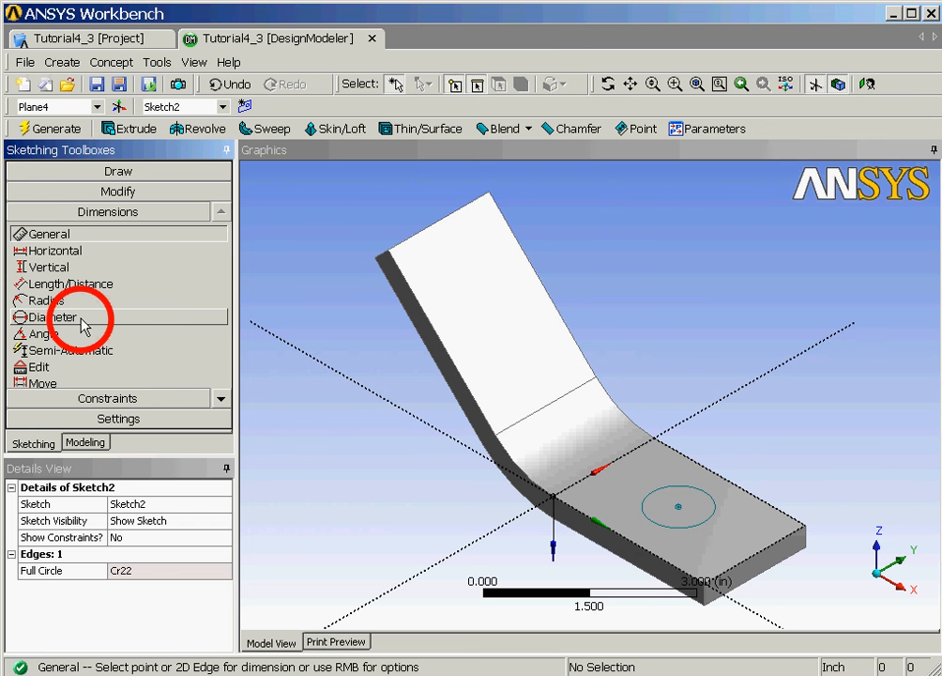
{"action": "left_click", "coordinate": [82, 325]}
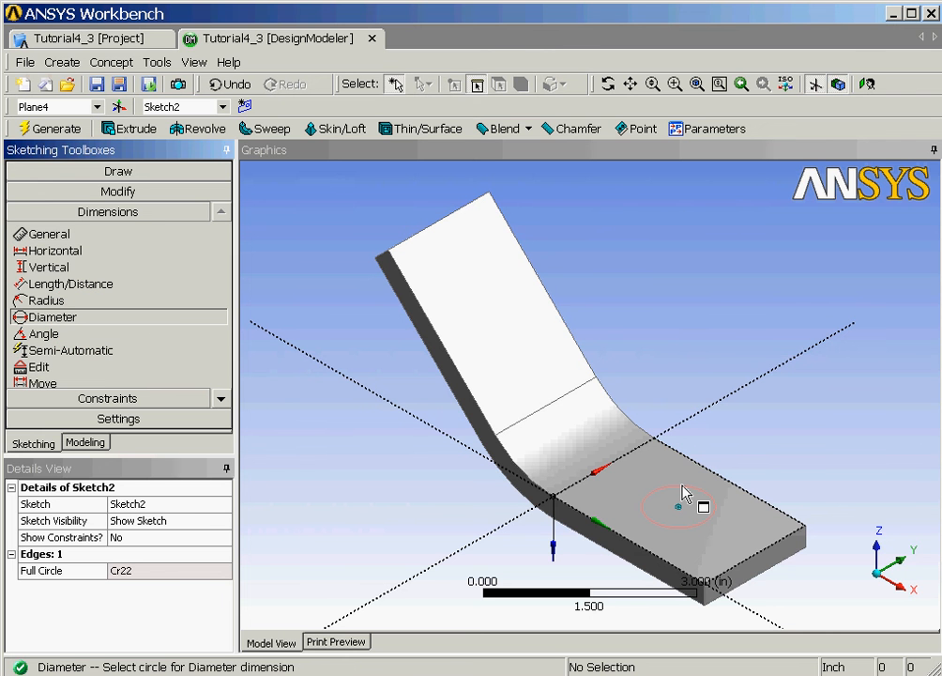
{"action": "left_click", "coordinate": [682, 494]}
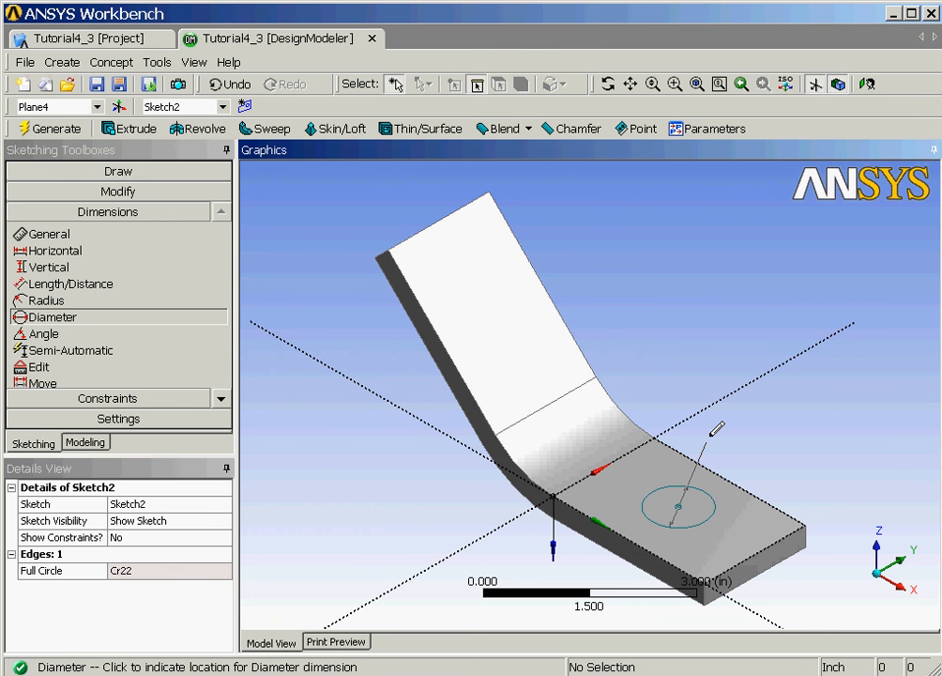
{"action": "left_click", "coordinate": [711, 435]}
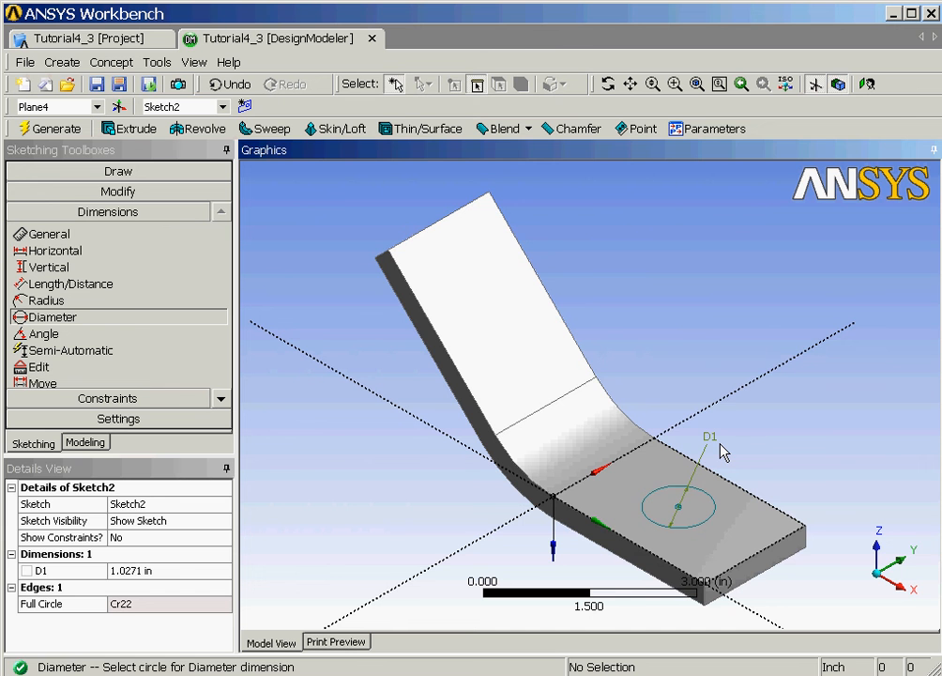
Dimension the distances from the circle's centre to the leg's free end edge and to the plane's Y axis along the long side.
{"action": "left_click", "coordinate": [117, 285]}
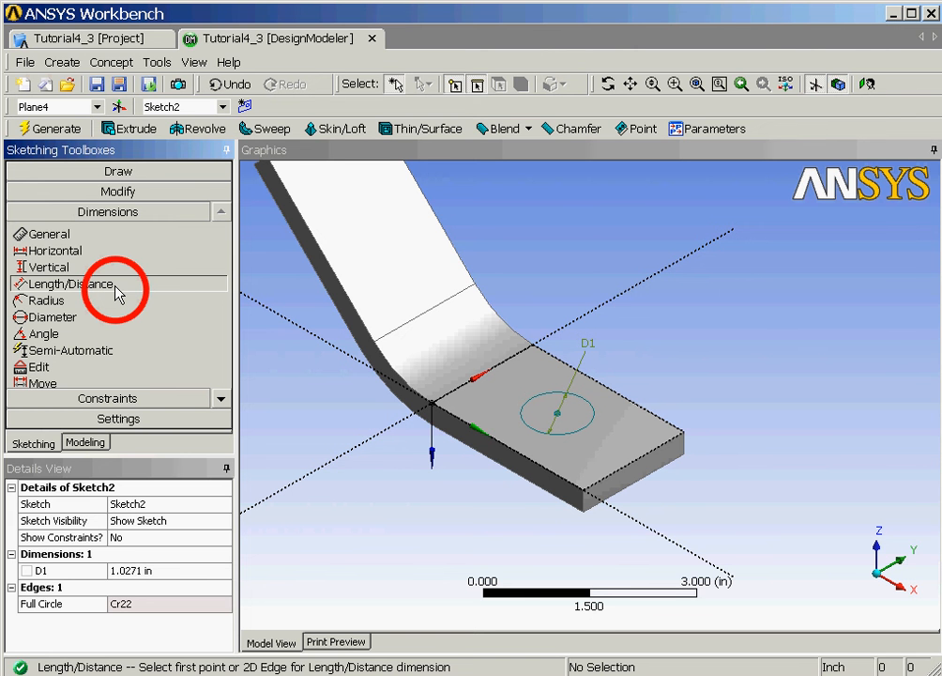
{"action": "left_click", "coordinate": [559, 416]}
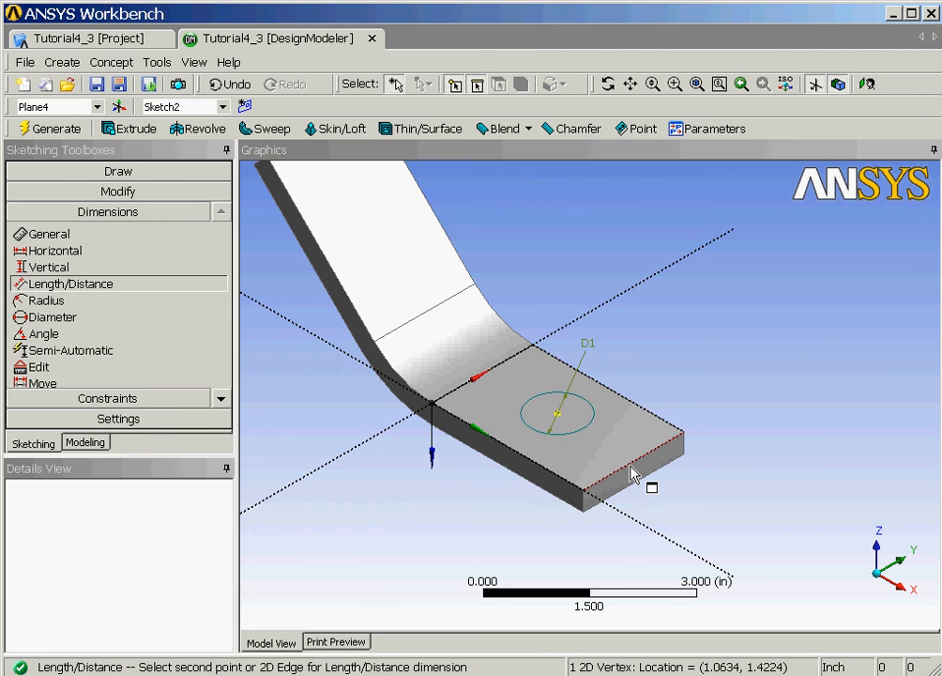
{"action": "left_click", "coordinate": [629, 466]}
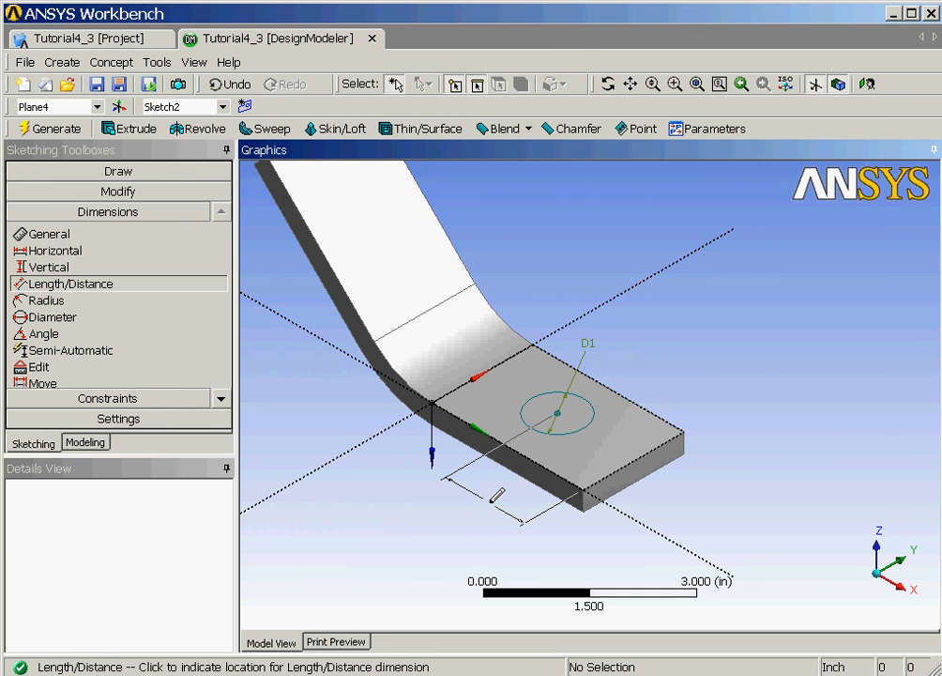
{"action": "left_click", "coordinate": [489, 502]}
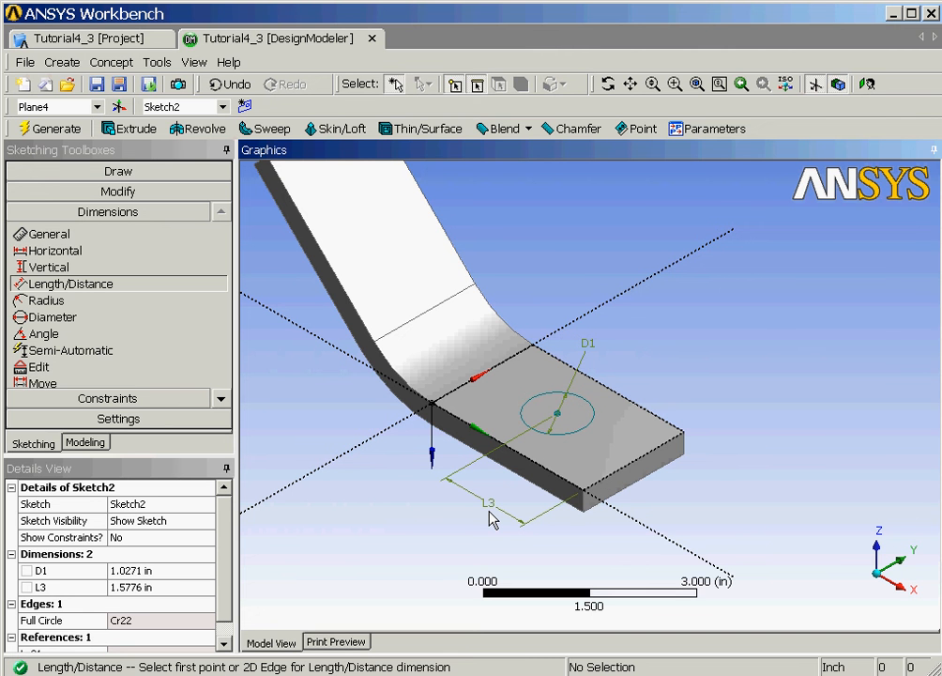
{"action": "left_click", "coordinate": [666, 519]}
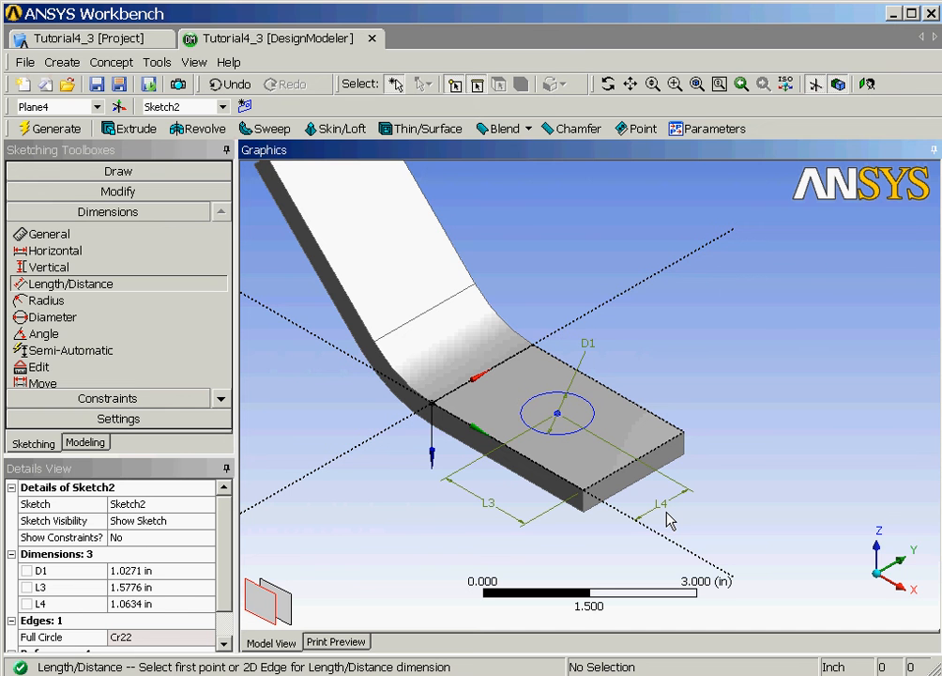
Set the circle's diameter to 0.5 in and its centre distances from the end edge and the Y axis to 1 in each.
{"action": "left_click", "coordinate": [158, 571]}
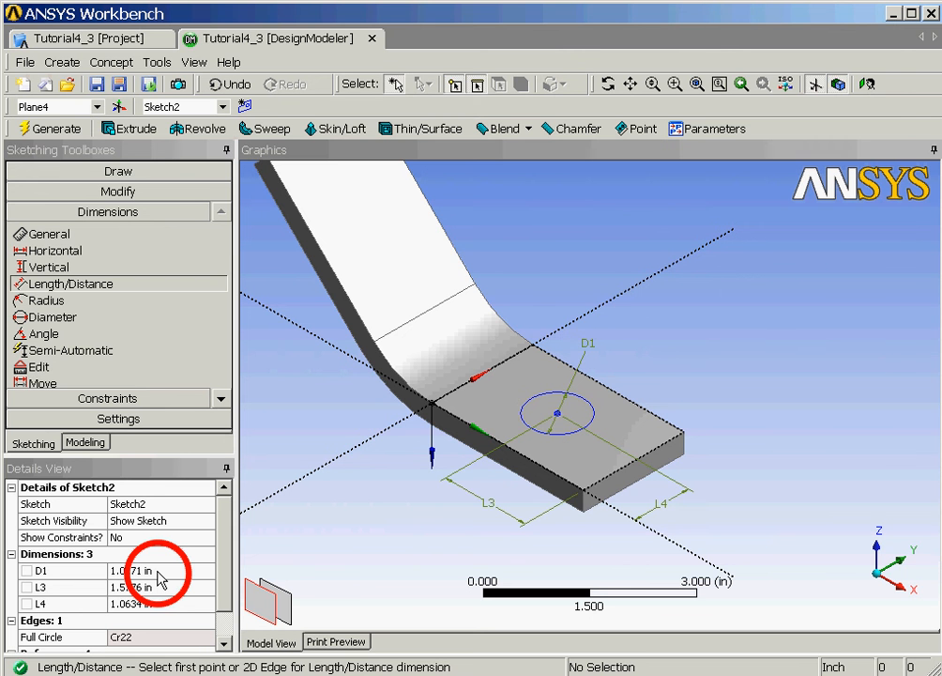
{"action": "type", "text": "0.5"}
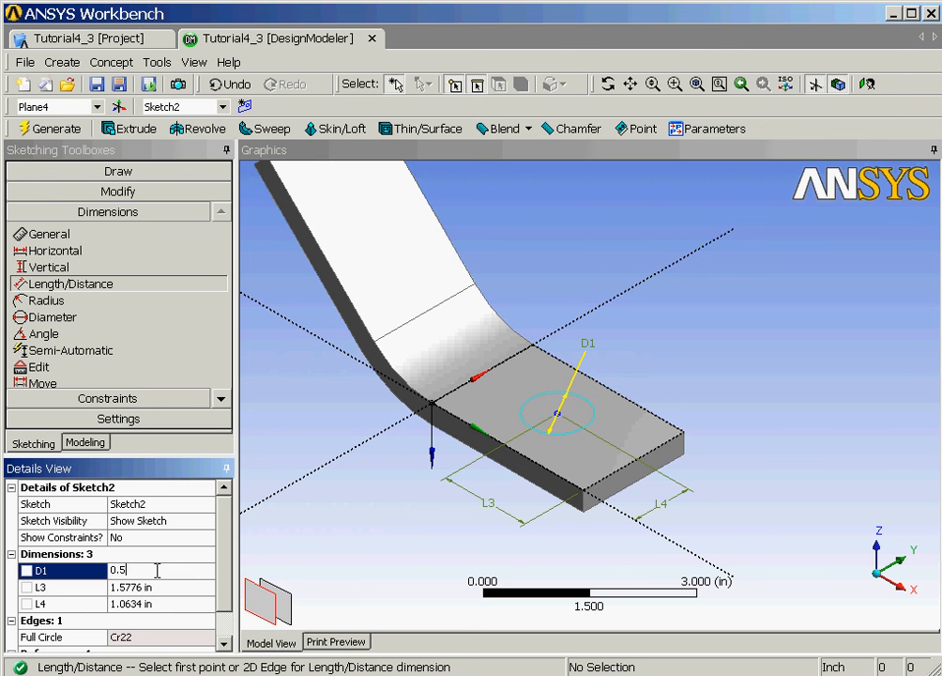
{"action": "key", "text": "Return"}
{"action": "left_click", "coordinate": [155, 587]}
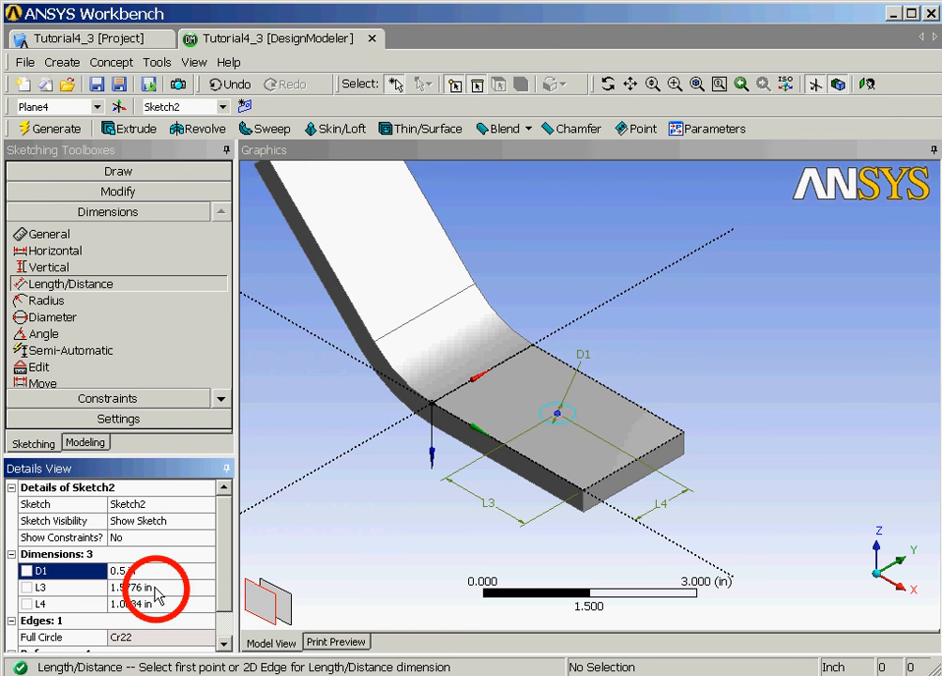
{"action": "type", "text": "1.0"}
{"action": "key", "text": "Return"}
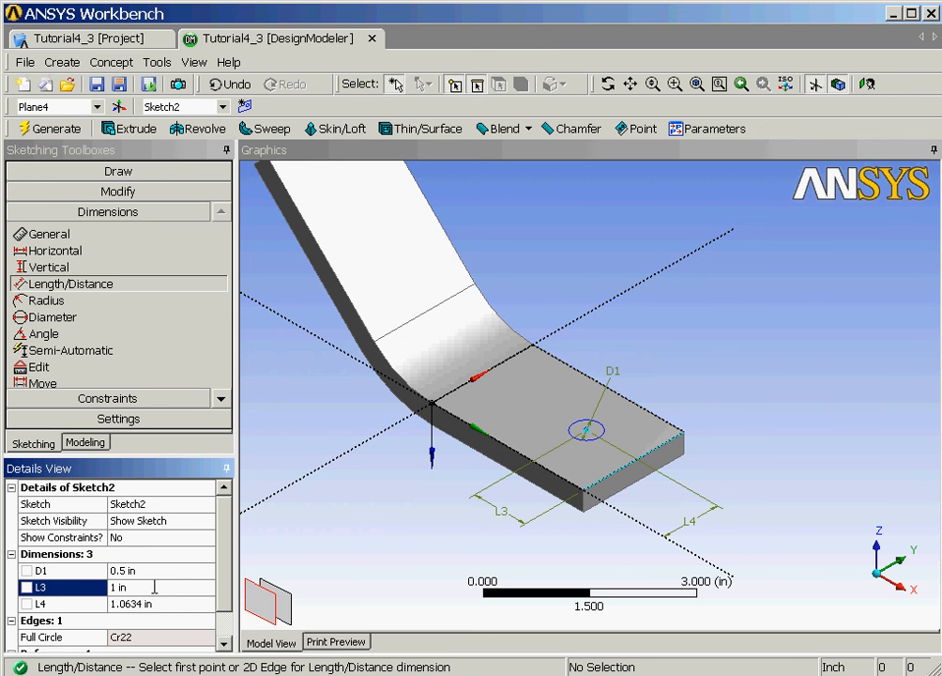
{"action": "left_click", "coordinate": [156, 608]}
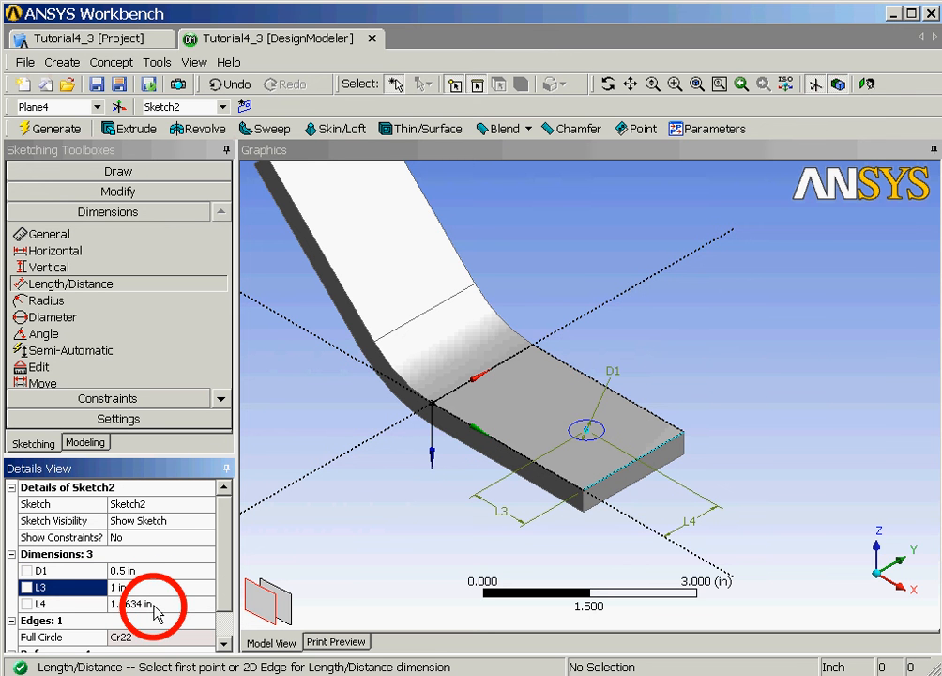
{"action": "type", "text": "1.0"}
{"action": "key", "text": "Return"}
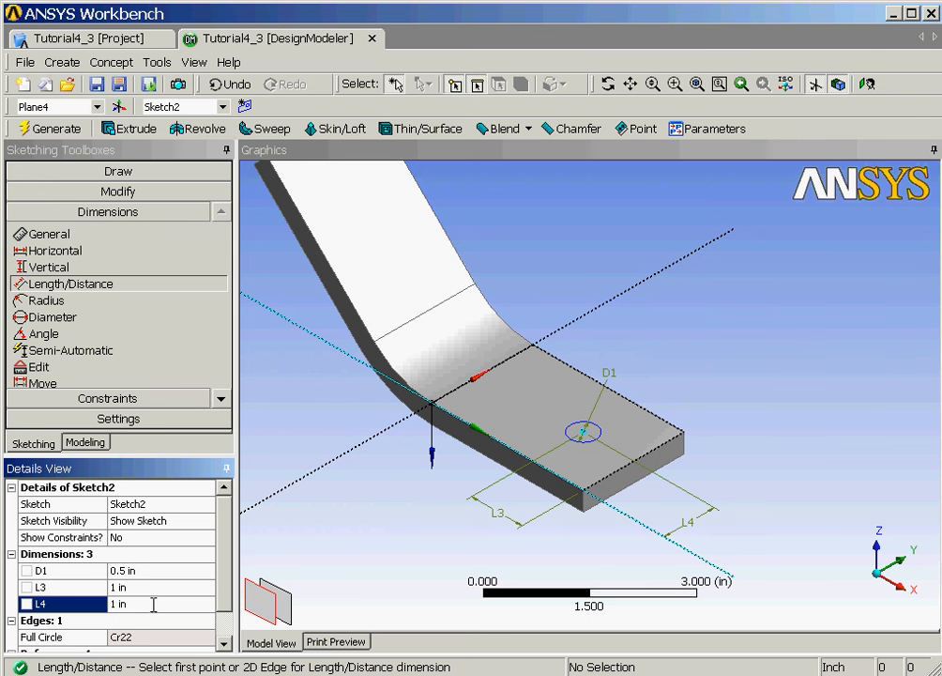
Extrude the circle sketch as Cut Material in the Normal direction with a fixed 2 in depth, and generate the hole in the horizontal leg.
{"action": "left_click", "coordinate": [135, 131]}
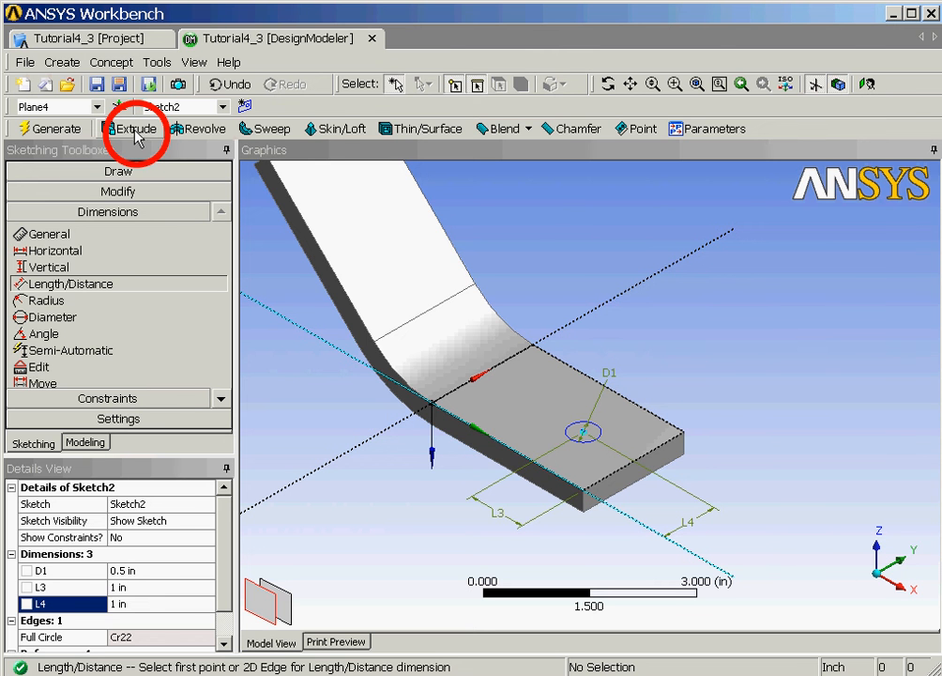
{"action": "left_click", "coordinate": [131, 129]}
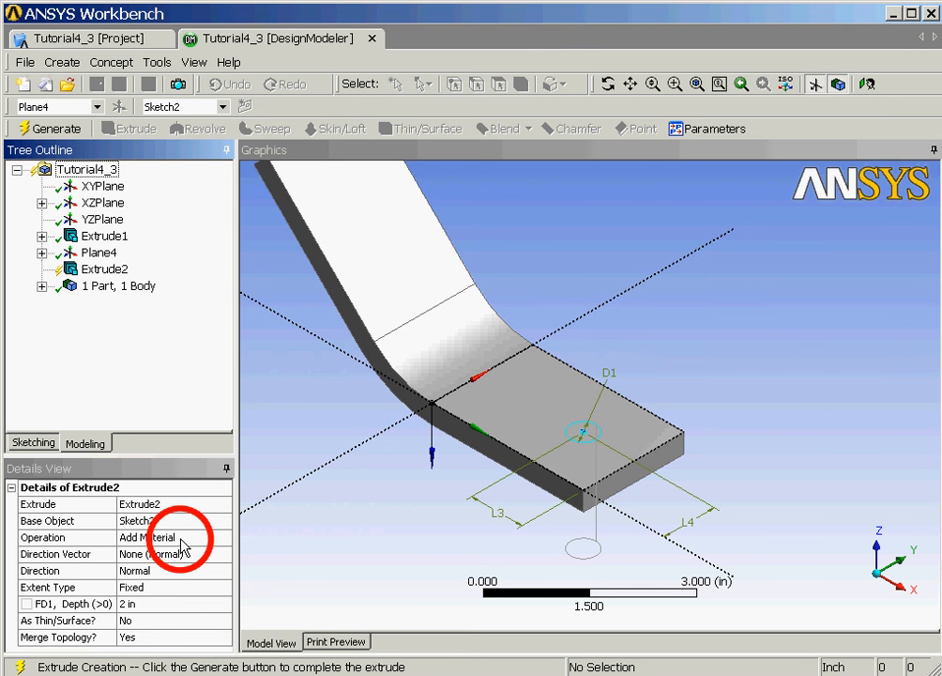
{"action": "left_click", "coordinate": [182, 540]}
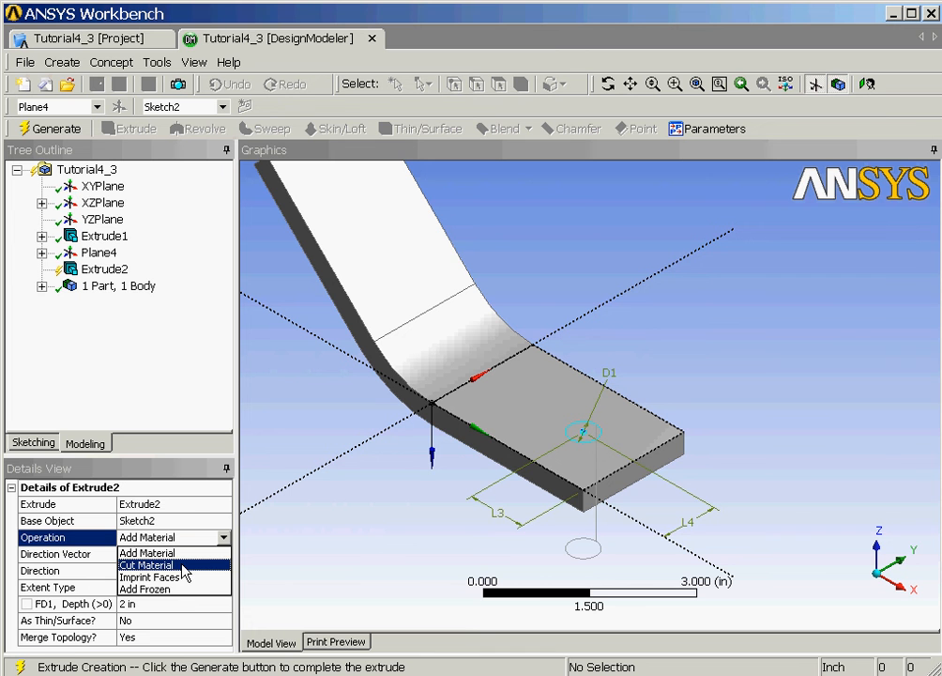
{"action": "left_click", "coordinate": [183, 564]}
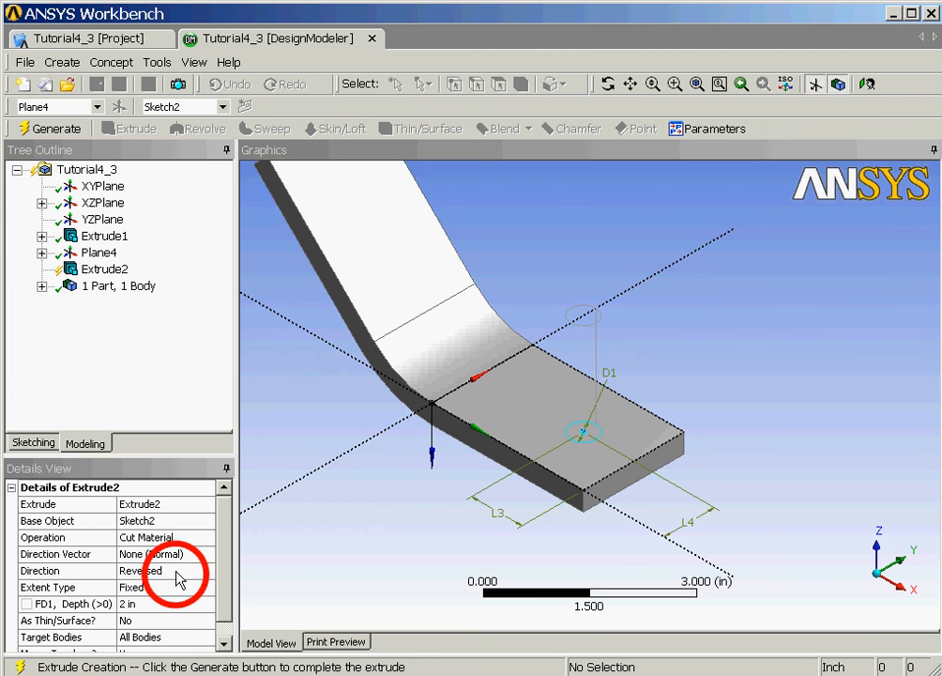
{"action": "left_click", "coordinate": [176, 572]}
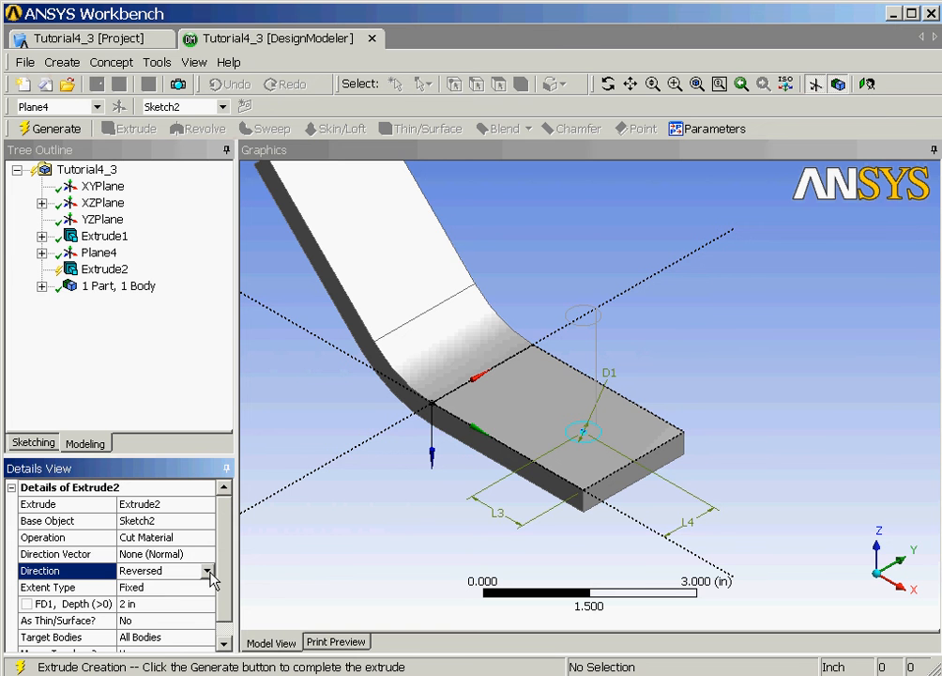
{"action": "left_click", "coordinate": [207, 570]}
{"action": "left_click", "coordinate": [179, 587]}
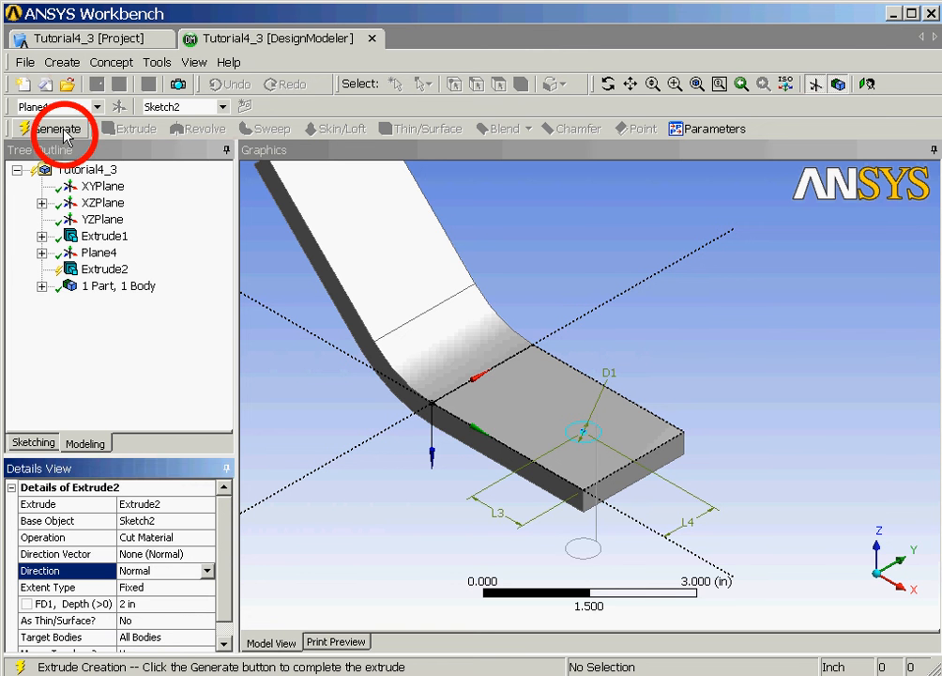
{"action": "left_click", "coordinate": [67, 131]}
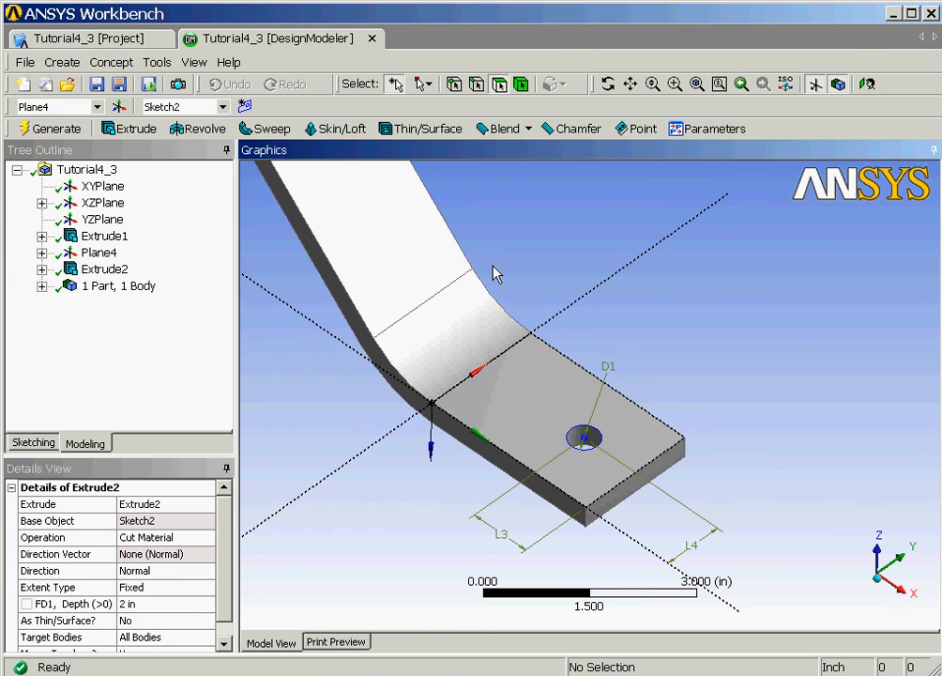
{"action": "middle_click_drag", "start_coordinate": [494, 273], "coordinate": [504, 286]}
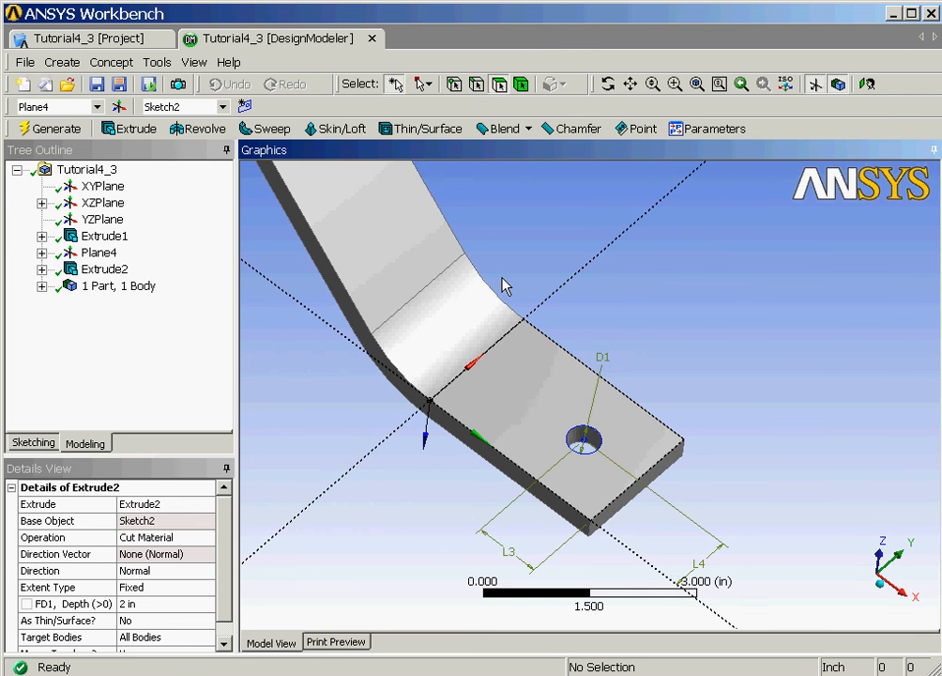
Create and generate a new From Face plane based on the flat upper face of the inclined leg.
{"action": "left_click", "coordinate": [64, 68]}
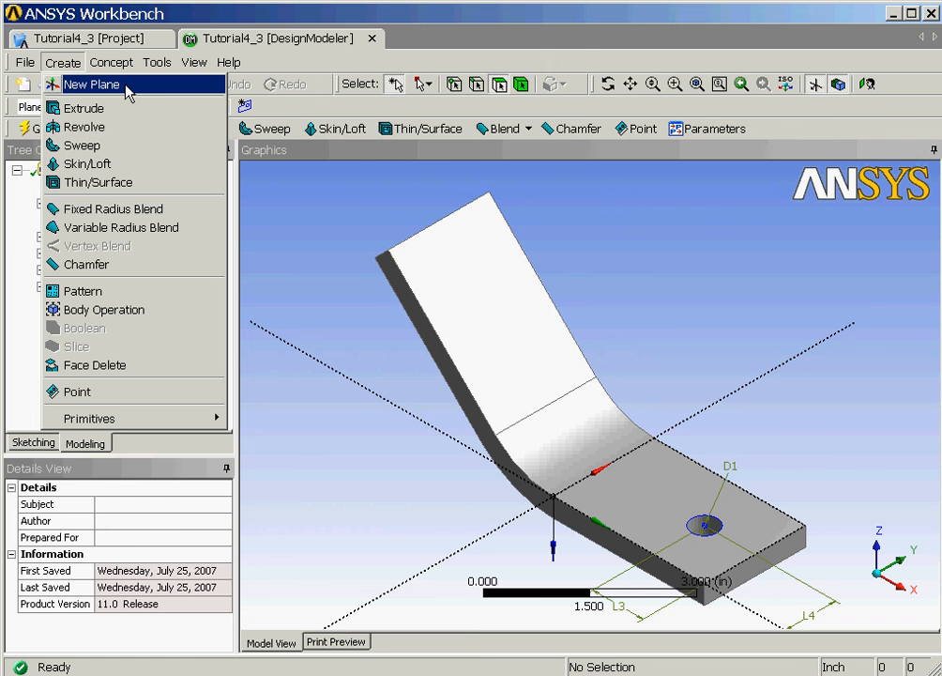
{"action": "left_click", "coordinate": [127, 86]}
{"action": "left_click", "coordinate": [187, 520]}
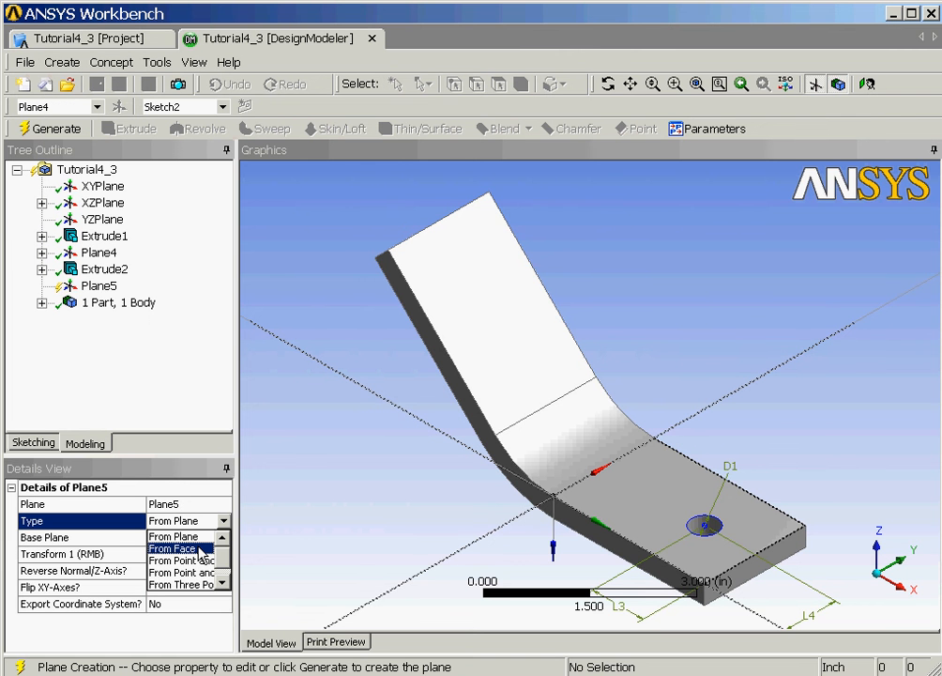
{"action": "left_click", "coordinate": [200, 549]}
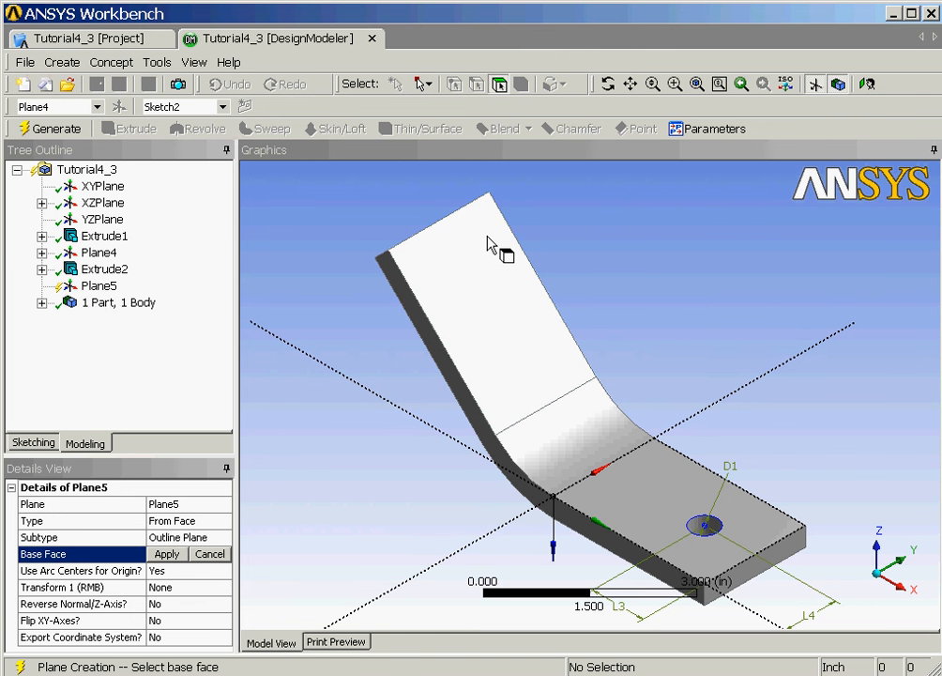
{"action": "left_click", "coordinate": [487, 243]}
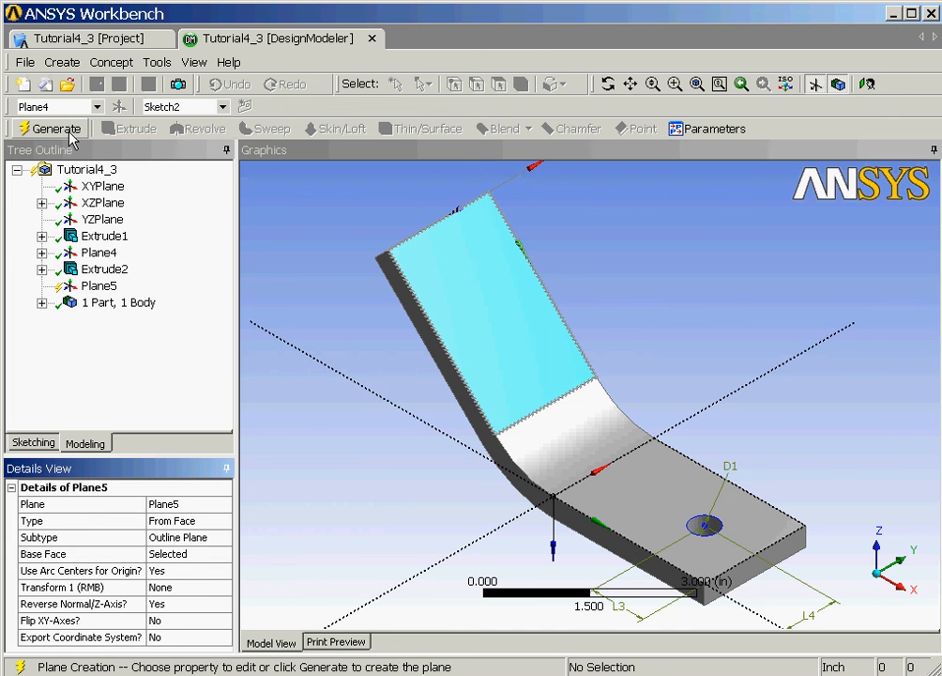
{"action": "left_click", "coordinate": [71, 132]}
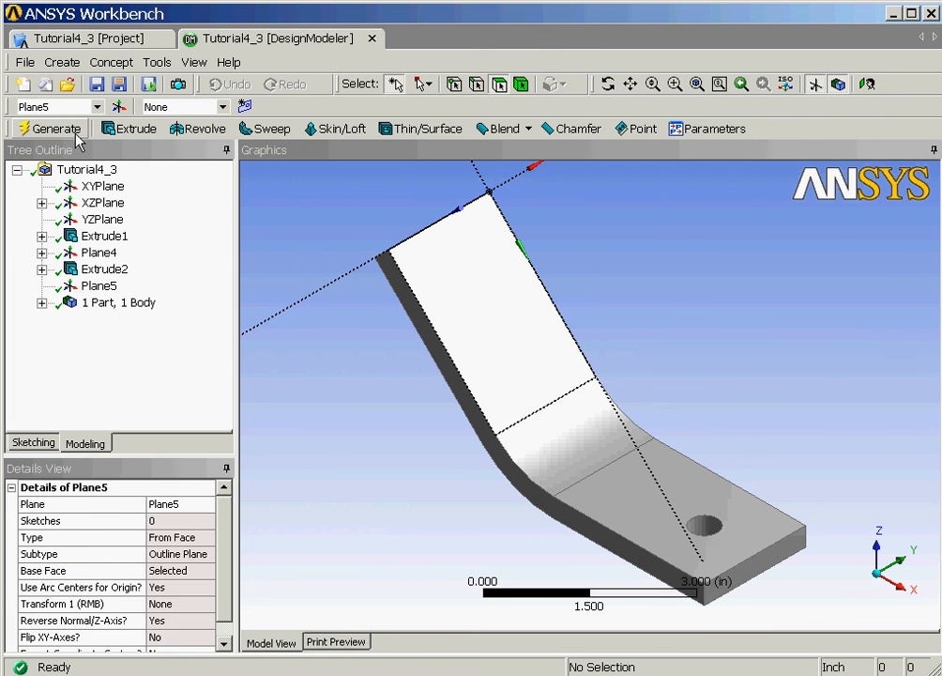